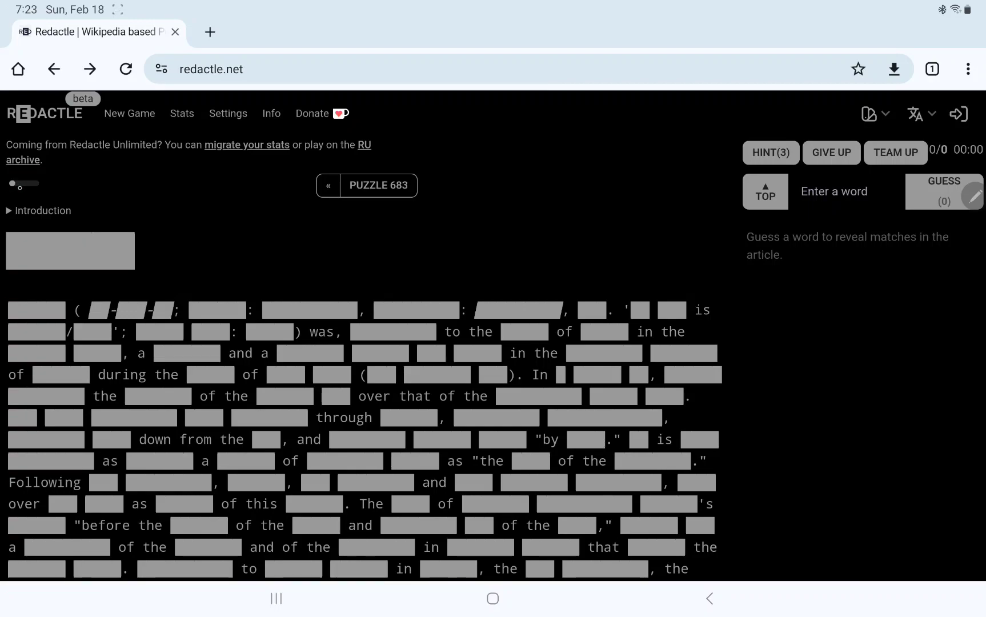
# Show letter counts for the hidden title and the paragraph's first-line words
pyautogui.click(70, 251)
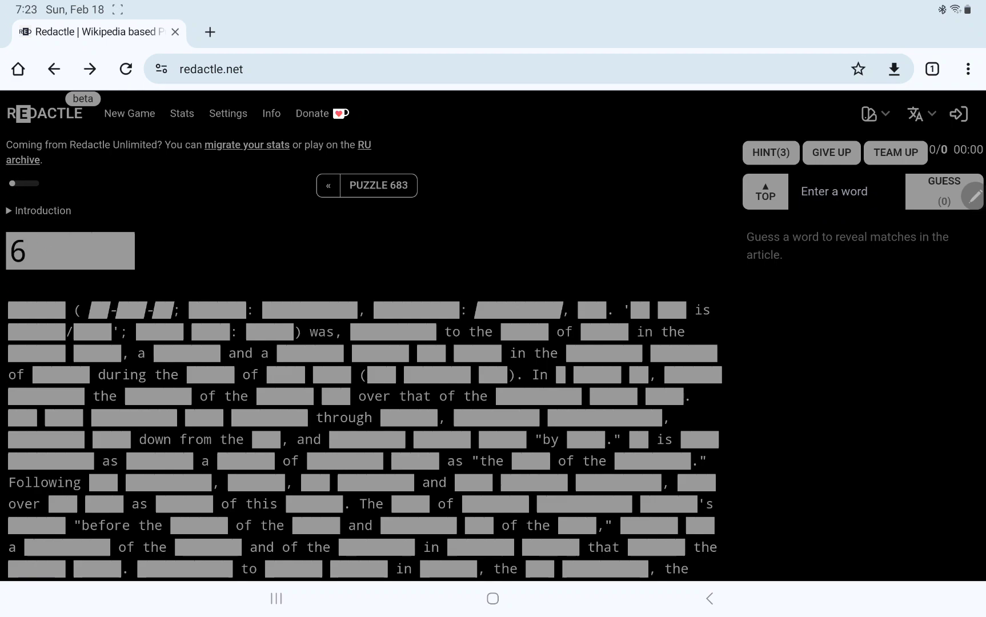
pyautogui.click(36, 309)
pyautogui.click(99, 309)
pyautogui.click(158, 309)
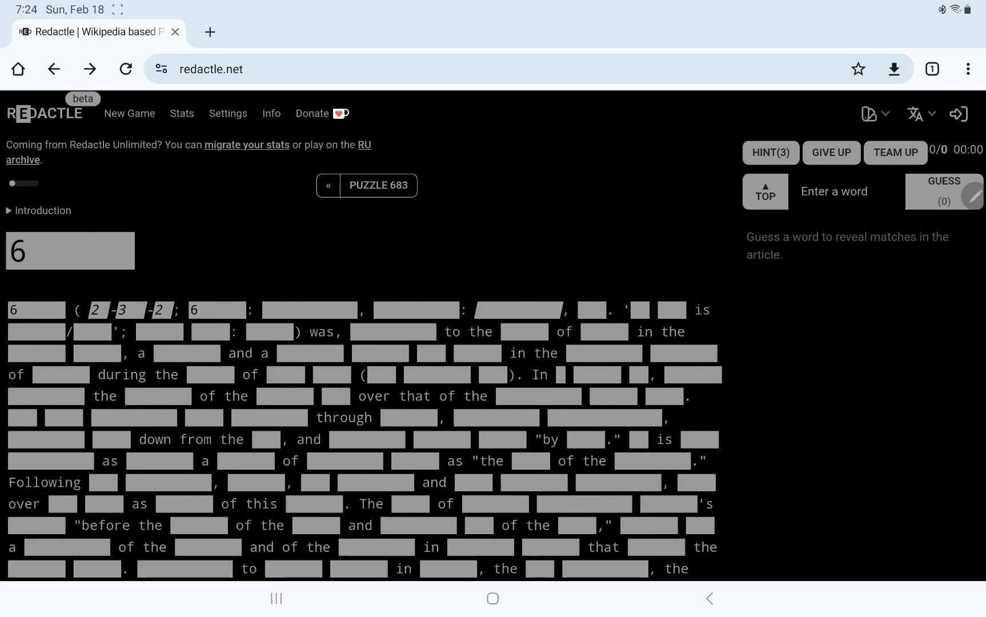
pyautogui.click(218, 309)
pyautogui.click(309, 309)
pyautogui.click(421, 310)
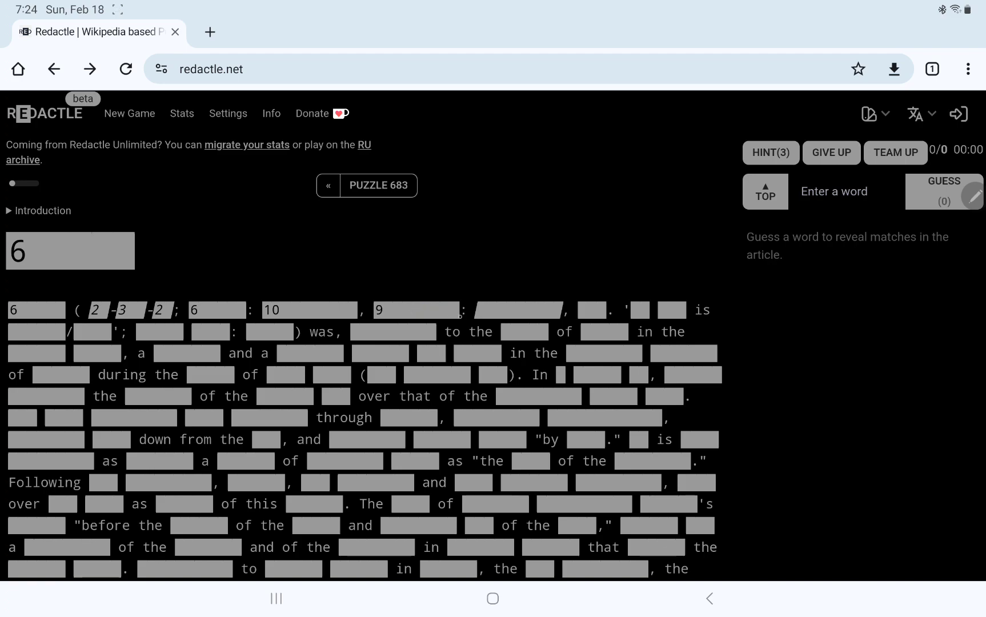
pyautogui.click(523, 308)
pyautogui.click(591, 309)
pyautogui.click(638, 309)
pyautogui.click(671, 309)
# Show letter counts for the redacted words on the paragraph's second line
pyautogui.click(36, 331)
pyautogui.click(92, 332)
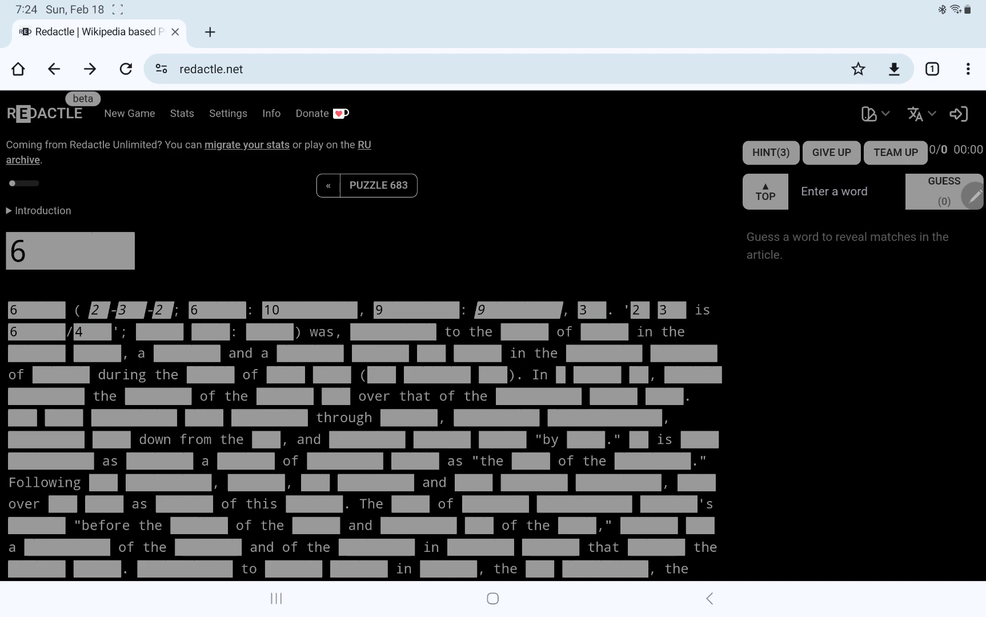
pyautogui.click(160, 332)
pyautogui.click(210, 331)
pyautogui.click(269, 331)
pyautogui.click(393, 331)
pyautogui.click(524, 331)
pyautogui.click(605, 331)
# Show letter counts for the redacted words on the third line
pyautogui.click(36, 352)
pyautogui.click(97, 353)
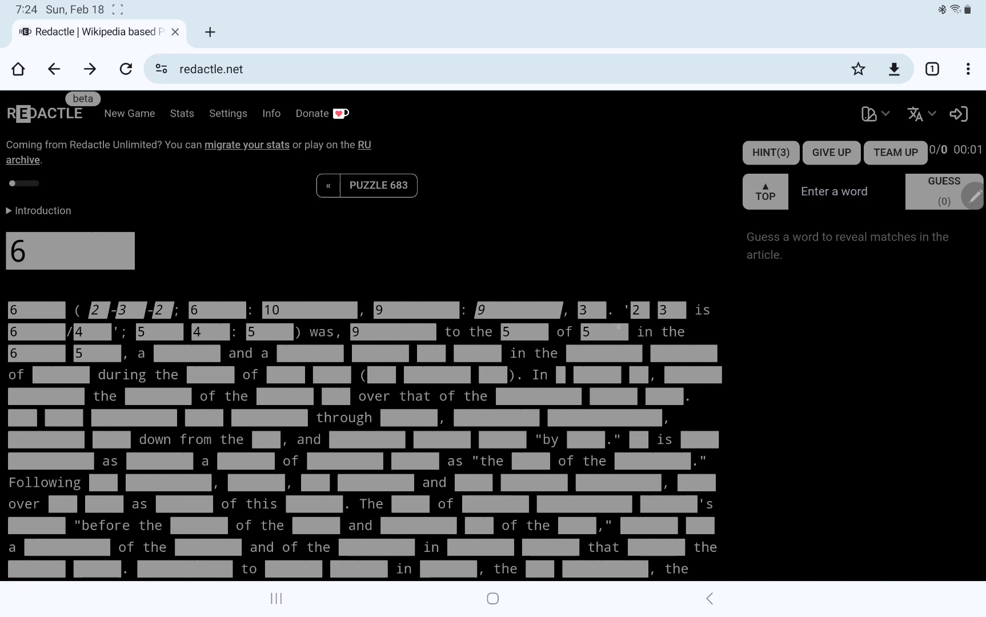
pyautogui.click(188, 353)
pyautogui.click(310, 352)
pyautogui.click(389, 352)
pyautogui.click(431, 352)
pyautogui.click(470, 353)
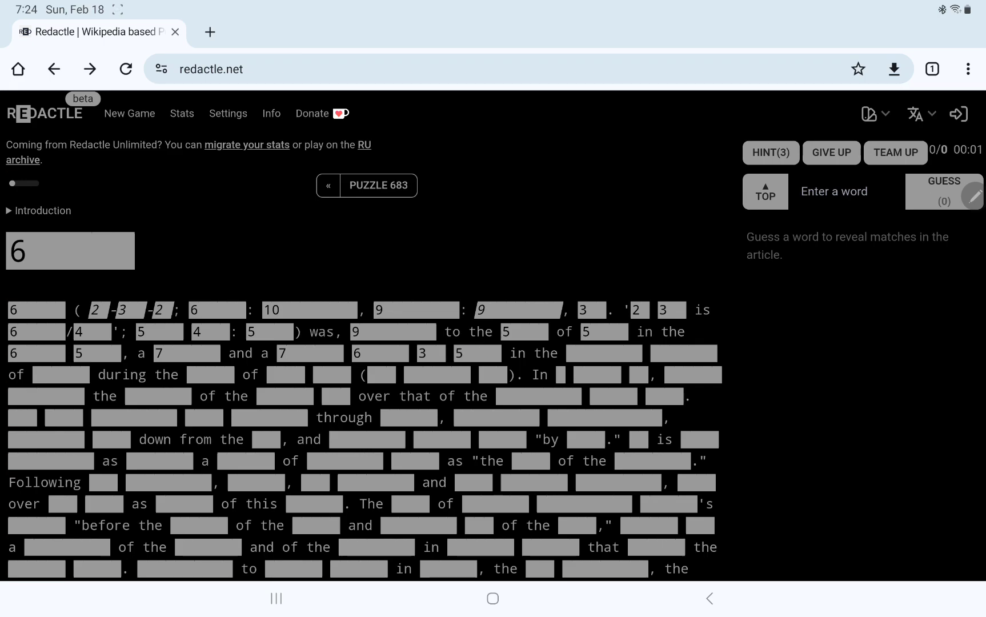
pyautogui.click(603, 352)
pyautogui.click(683, 352)
# Show letter counts for the redacted words on the fourth line
pyautogui.click(60, 374)
pyautogui.click(210, 374)
pyautogui.click(286, 374)
pyautogui.click(332, 374)
pyautogui.click(381, 374)
pyautogui.click(437, 374)
pyautogui.click(493, 374)
pyautogui.click(561, 374)
pyautogui.click(596, 374)
pyautogui.click(638, 374)
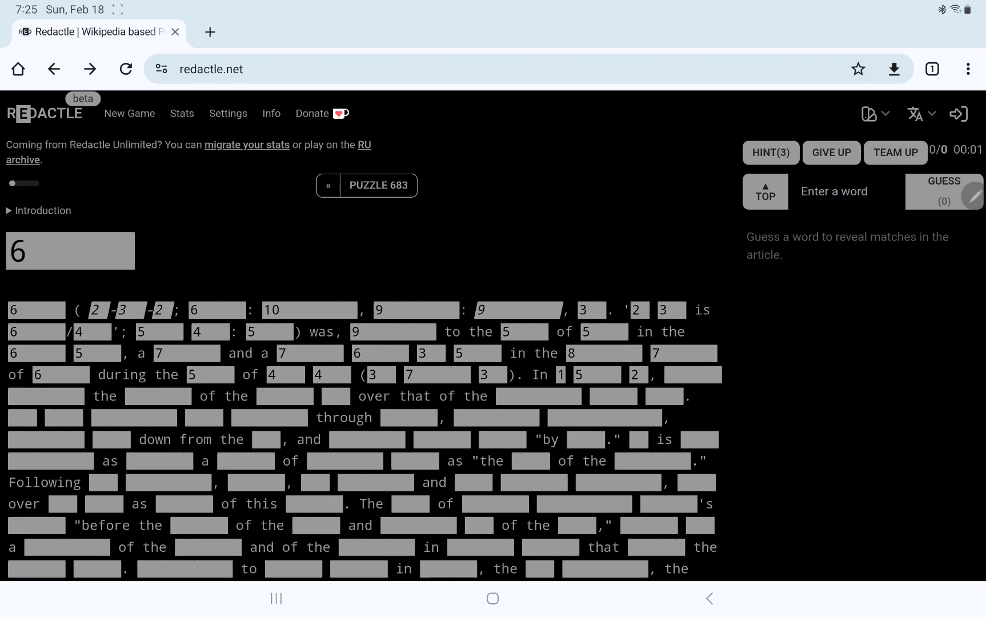
pyautogui.click(692, 374)
# Show letter counts for the redacted words on the fifth line
pyautogui.click(46, 396)
pyautogui.click(158, 396)
pyautogui.click(285, 396)
pyautogui.click(336, 396)
pyautogui.click(537, 395)
pyautogui.click(613, 396)
pyautogui.click(664, 396)
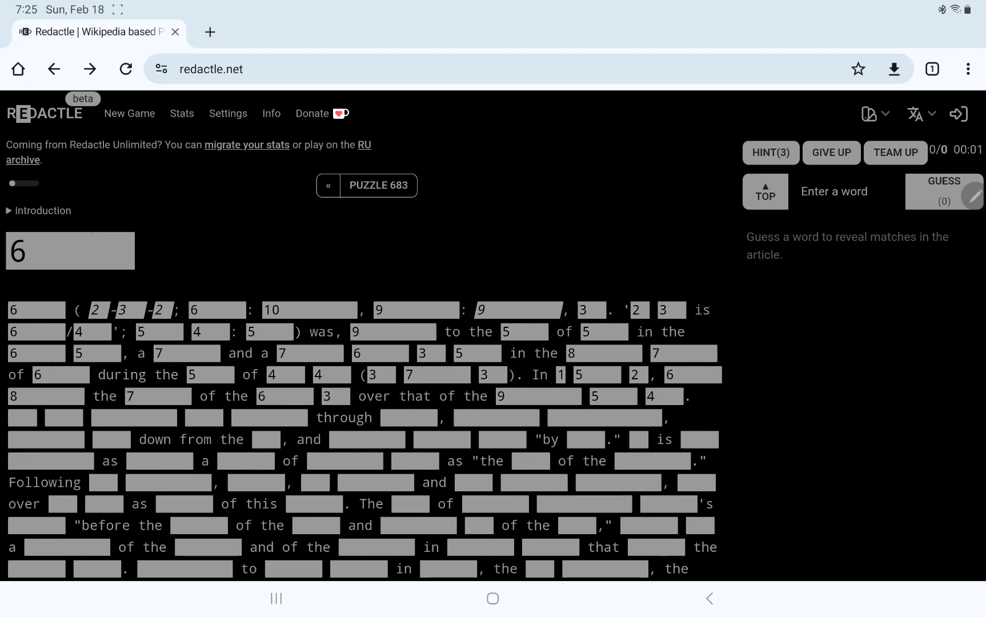
# Show letter counts for the remaining redacted words on the sixth line
pyautogui.click(63, 416)
pyautogui.click(22, 417)
pyautogui.click(133, 417)
pyautogui.click(203, 417)
pyautogui.click(269, 417)
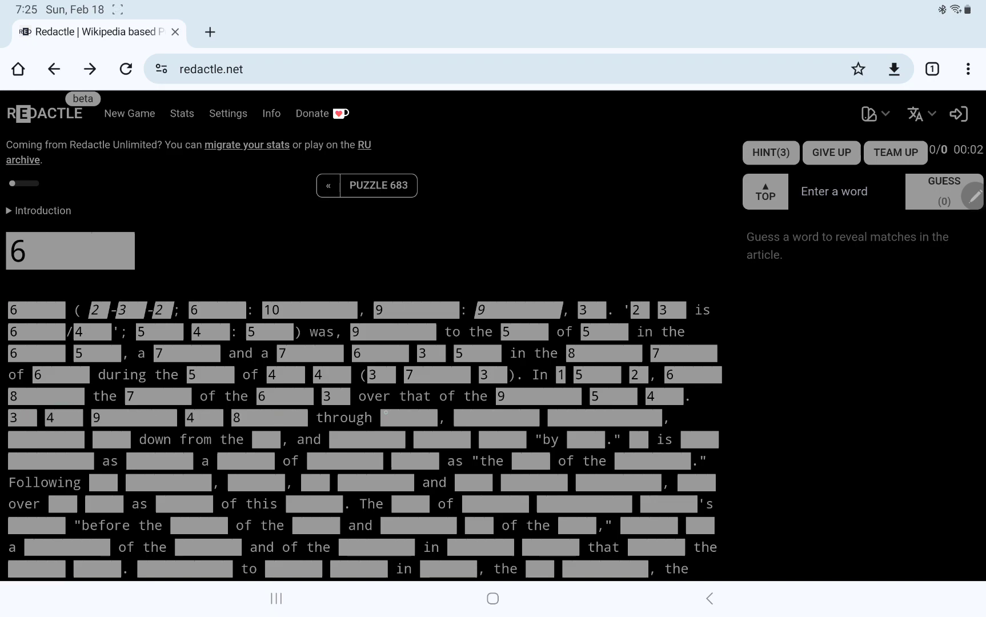
pyautogui.click(408, 417)
pyautogui.click(496, 417)
pyautogui.click(604, 417)
pyautogui.scroll(-5, 362, 386)
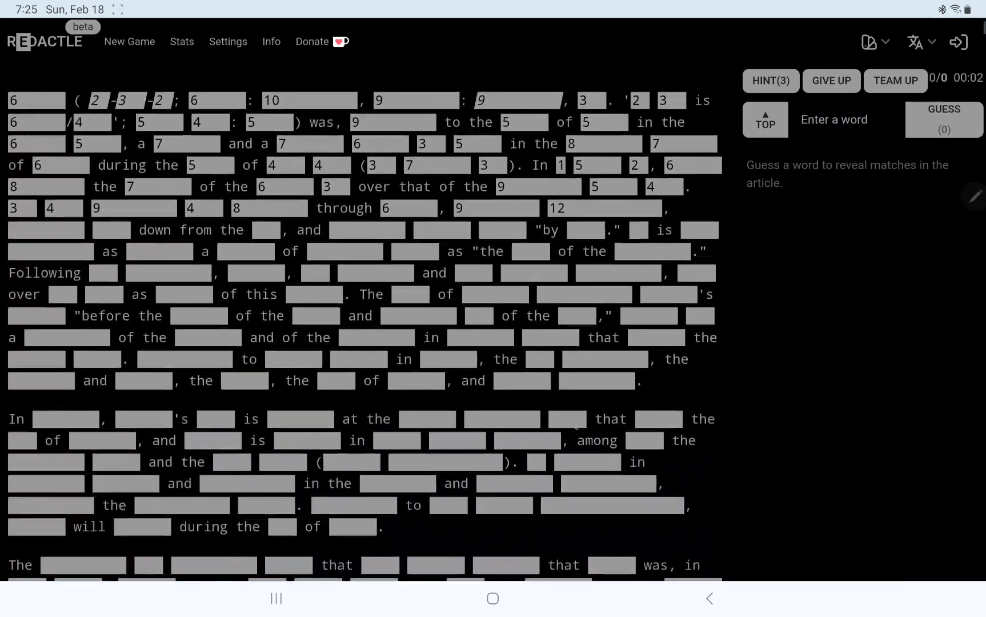
pyautogui.scroll(5, 362, 308)
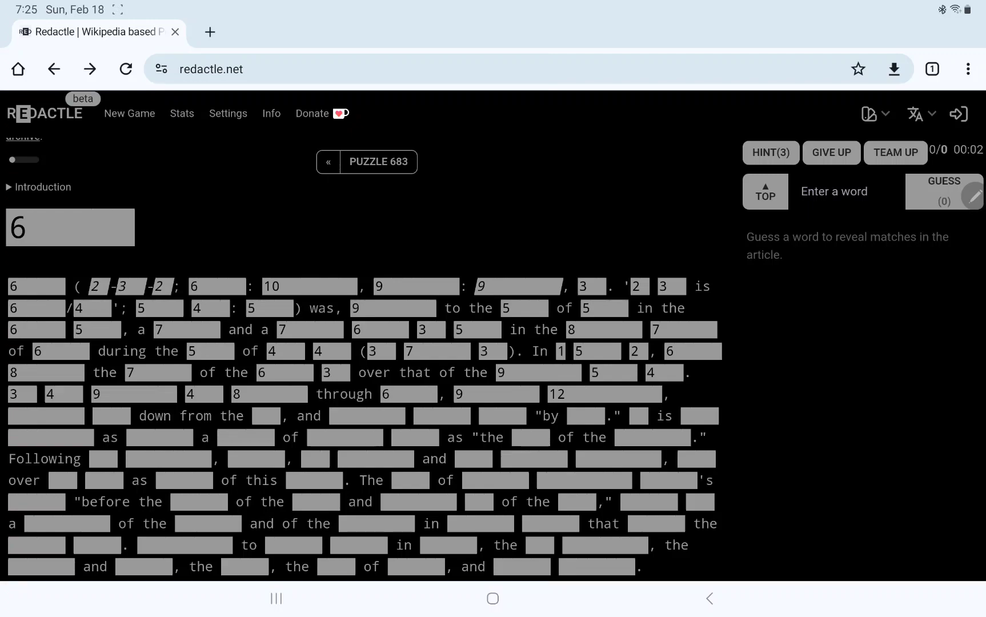
pyautogui.write('is')
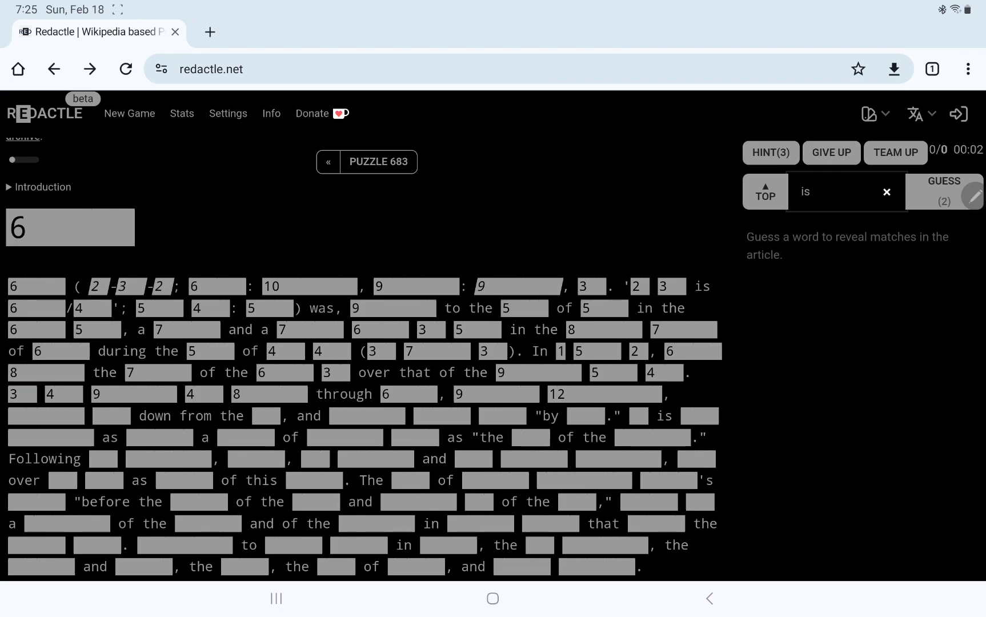
pyautogui.write('ai')
pyautogui.write('ah')
# Submit the guesses isaiah and prophet, then kings after erasing a misspelling
pyautogui.press('Return')
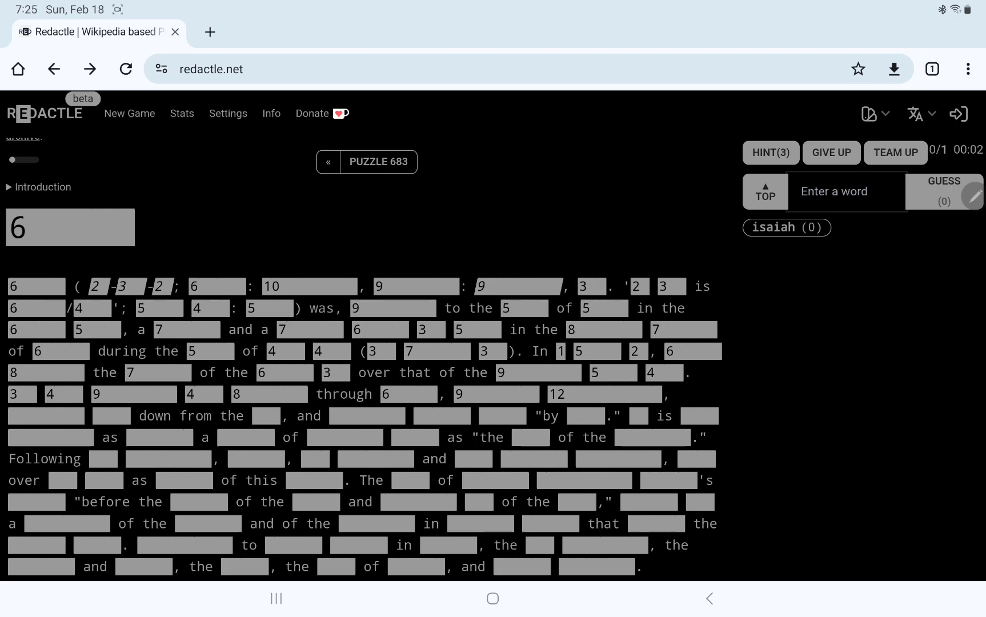
pyautogui.write('prophet')
pyautogui.press('Return')
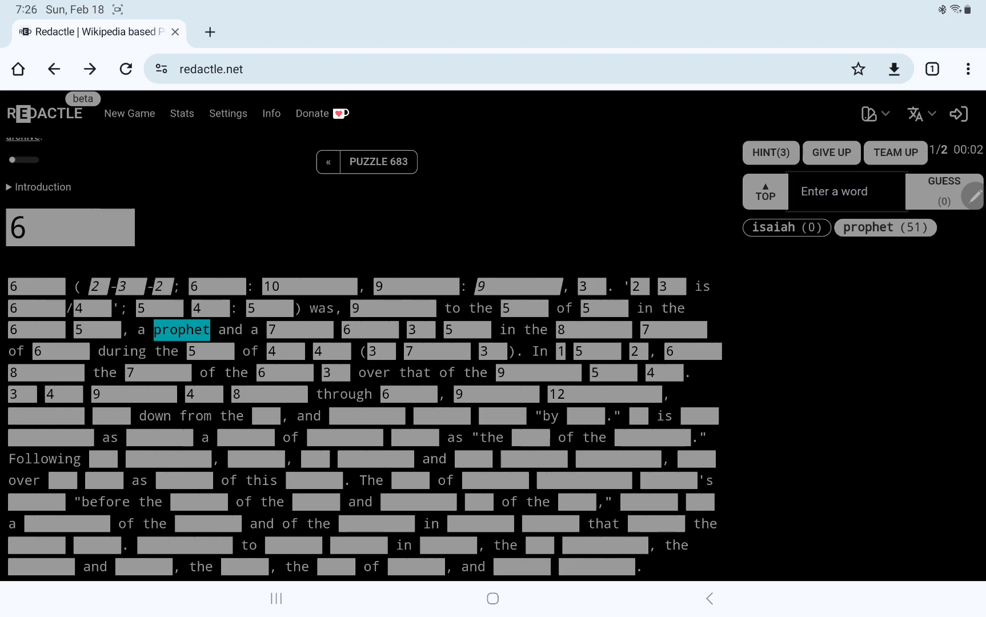
pyautogui.write('is')
pyautogui.write('i')
pyautogui.write('a')
pyautogui.write('ih')
pyautogui.press('BackSpace')
pyautogui.press('BackSpace')
pyautogui.press('BackSpace')
pyautogui.press('BackSpace')
pyautogui.press('BackSpace')
pyautogui.write('kings')
pyautogui.press('Return')
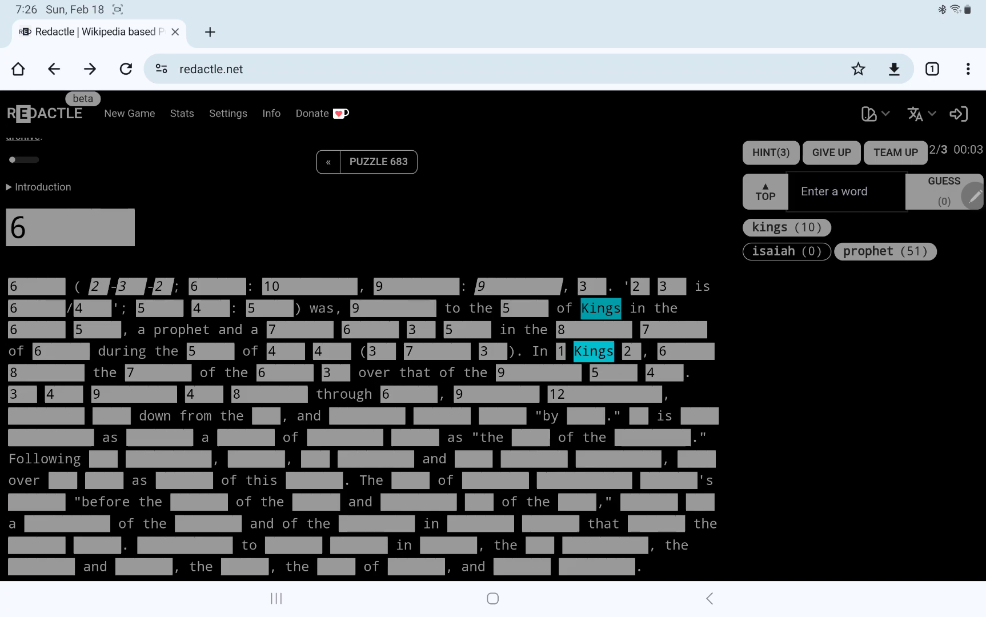
pyautogui.scroll(-3, 362, 347)
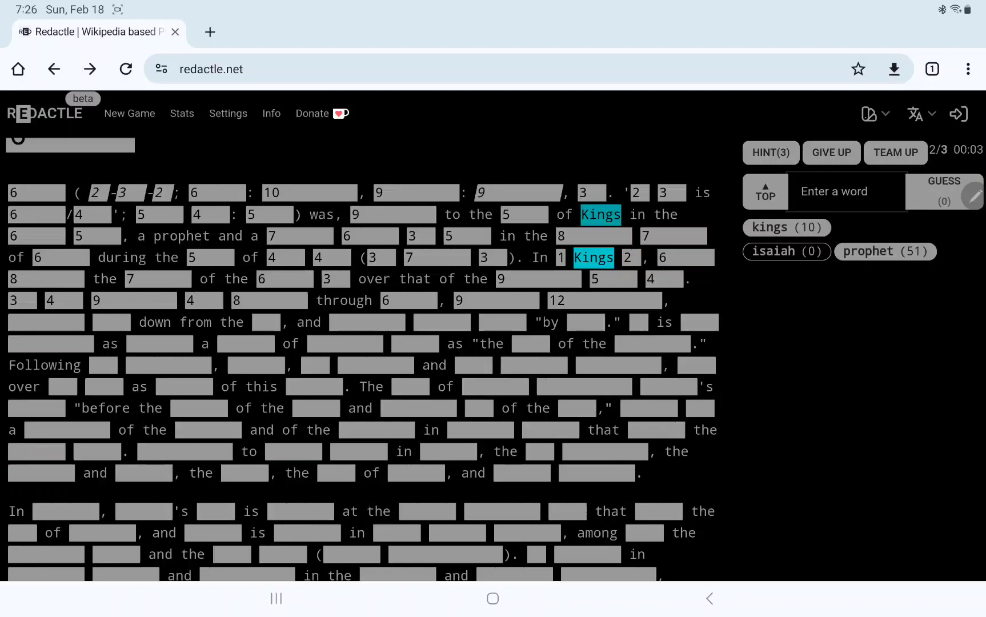
pyautogui.scroll(-5, 362, 347)
pyautogui.scroll(-3, 362, 347)
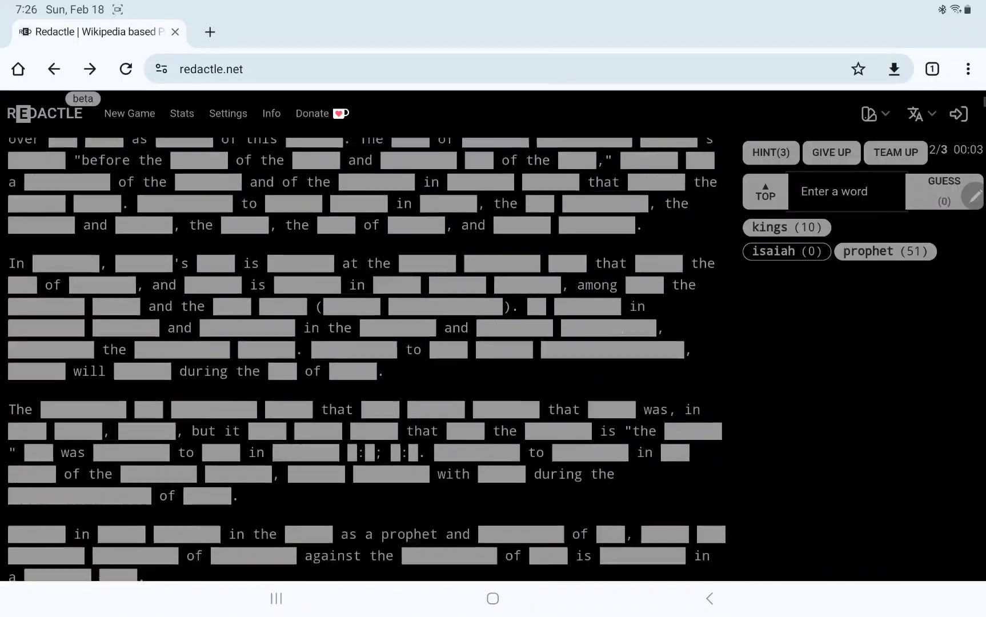
pyautogui.scroll(-3, 362, 347)
pyautogui.scroll(-5, 362, 347)
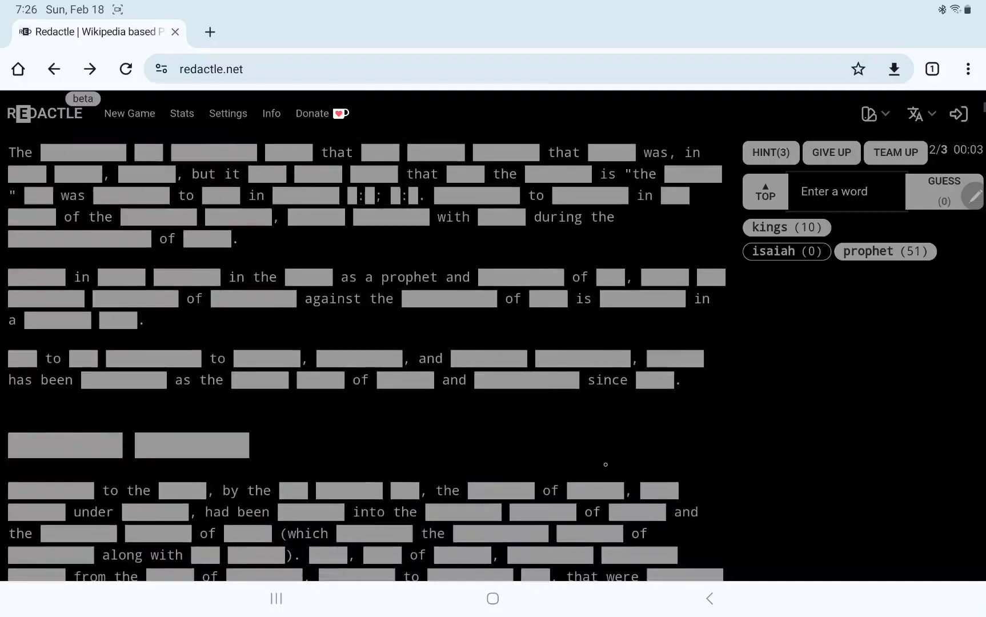
pyautogui.scroll(-4, 363, 348)
pyautogui.scroll(-2, 362, 347)
pyautogui.scroll(-2, 362, 347)
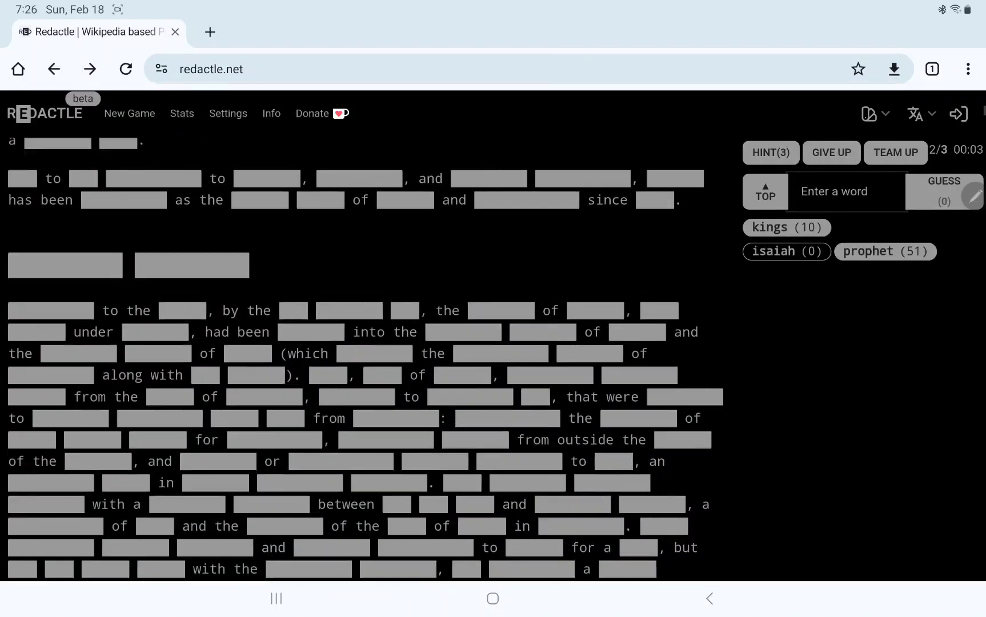
pyautogui.scroll(5, 362, 347)
pyautogui.scroll(3, 362, 348)
pyautogui.scroll(5, 362, 347)
pyautogui.scroll(3, 363, 347)
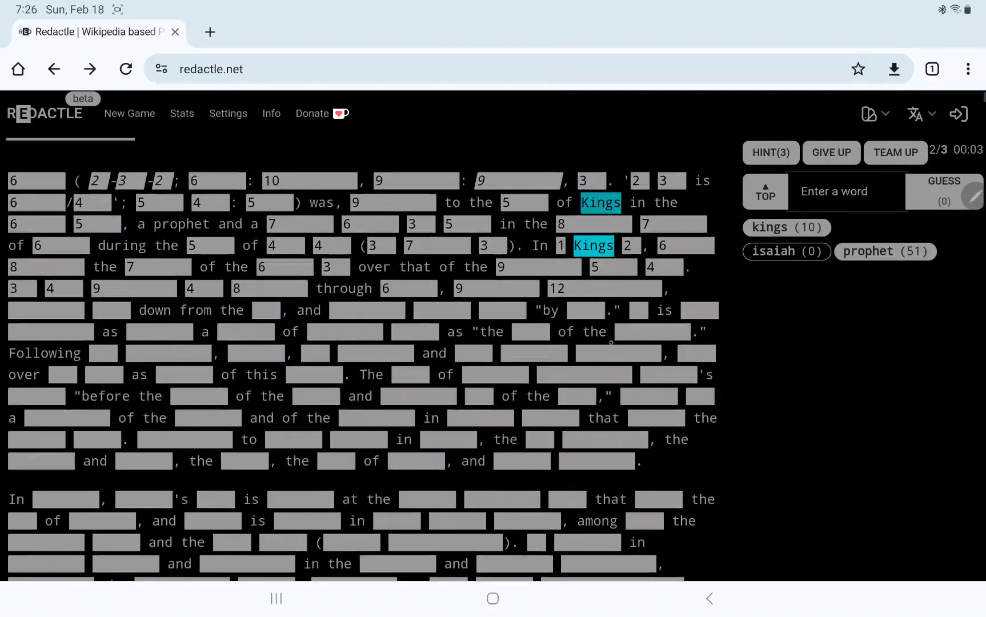
pyautogui.scroll(3, 362, 347)
pyautogui.scroll(2, 362, 347)
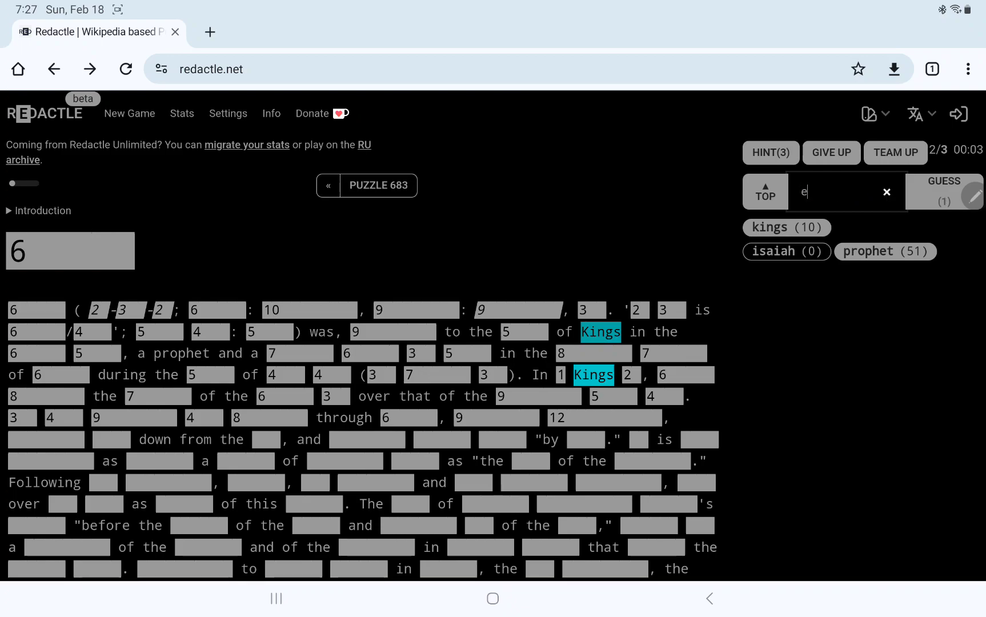
pyautogui.write('esau')
# Submit esau, ezekiel and joseph as three consecutive guesses
pyautogui.press('Return')
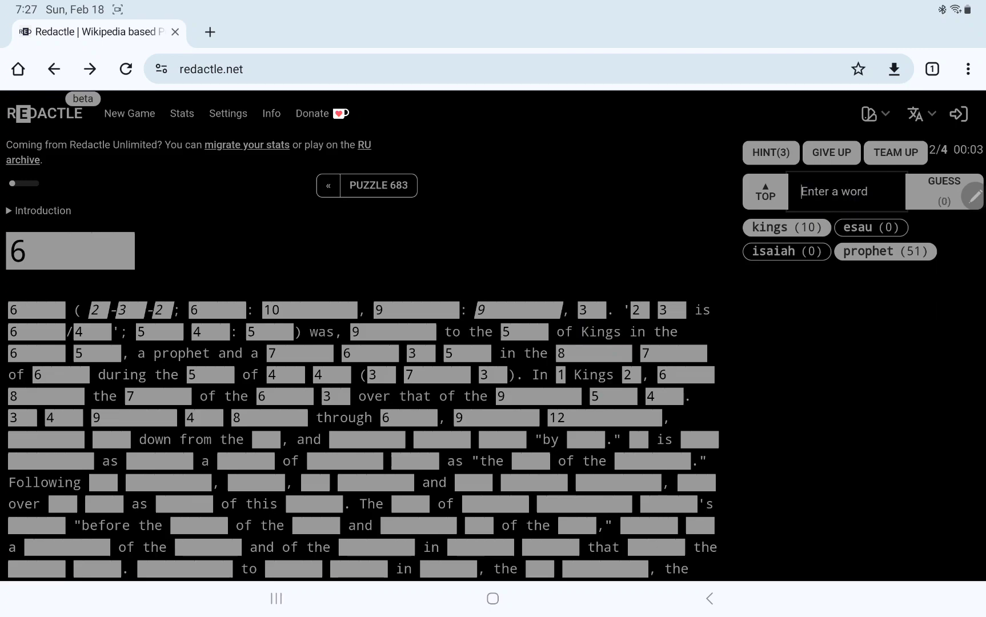
pyautogui.write('eze')
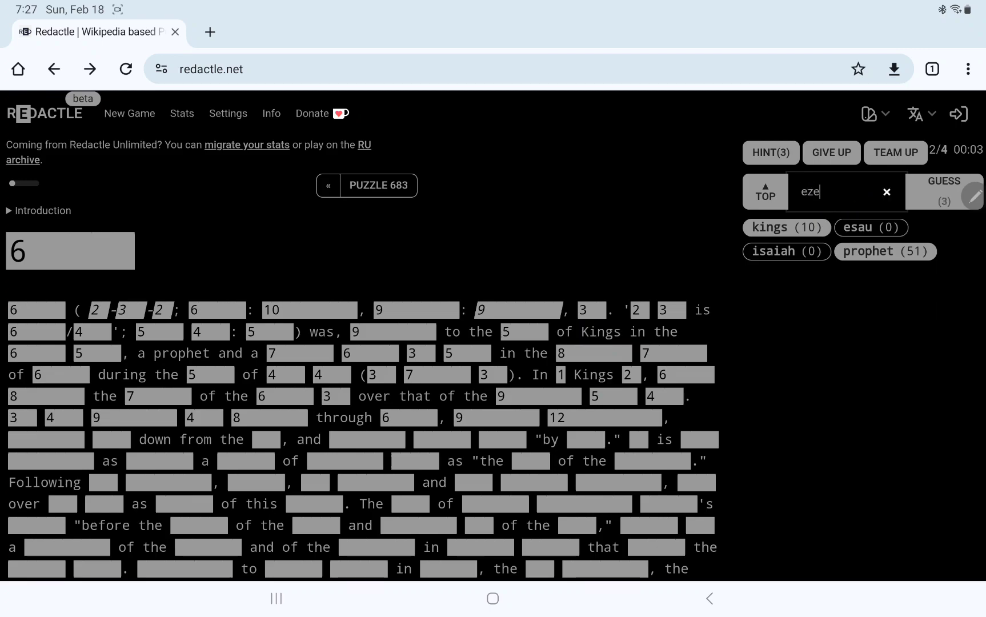
pyautogui.write('kiel')
pyautogui.press('Return')
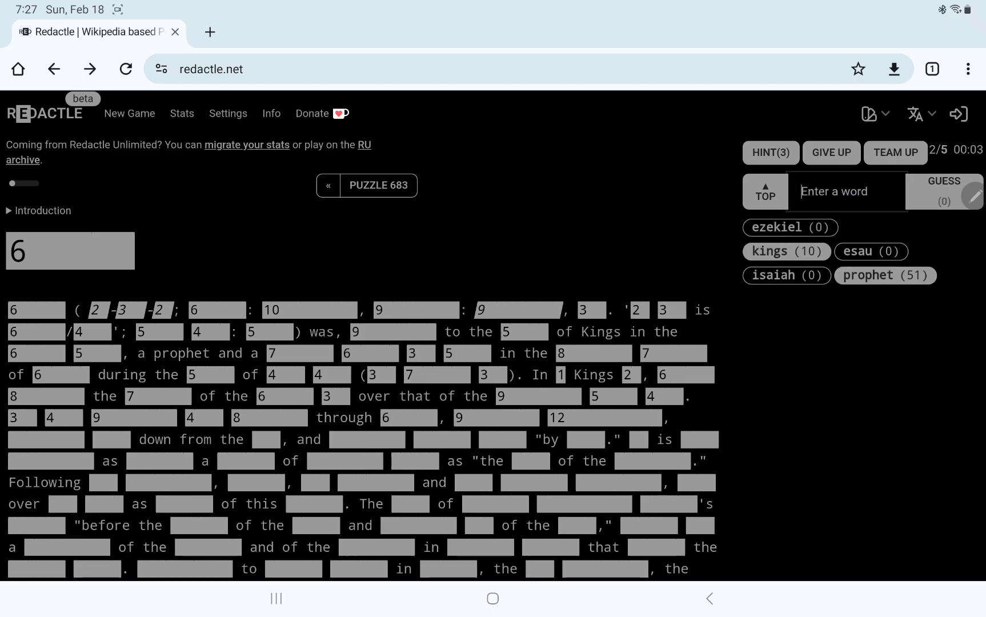
pyautogui.write('joseph')
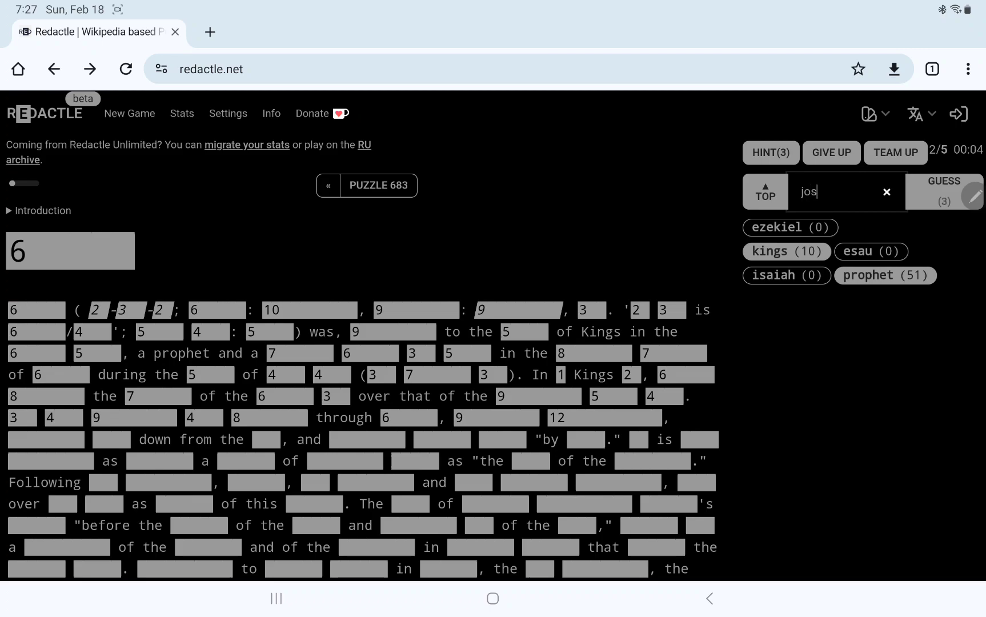
pyautogui.press('Return')
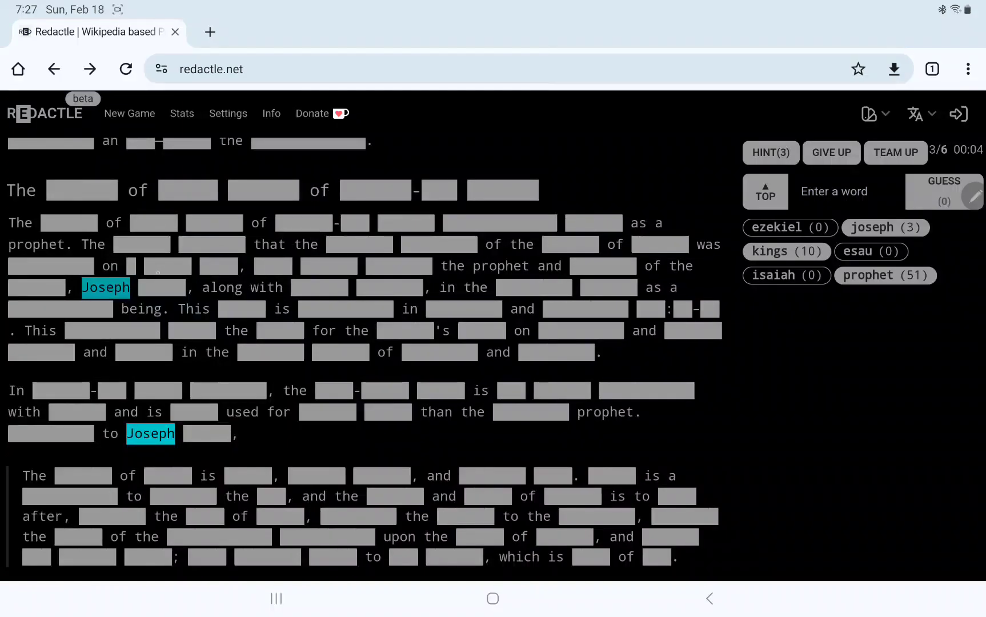
# Show letter counts for the words after both Josephs and the hidden section heading
pyautogui.click(161, 286)
pyautogui.click(206, 434)
pyautogui.click(82, 189)
pyautogui.click(188, 189)
pyautogui.click(263, 190)
pyautogui.click(376, 189)
pyautogui.click(439, 190)
pyautogui.click(502, 189)
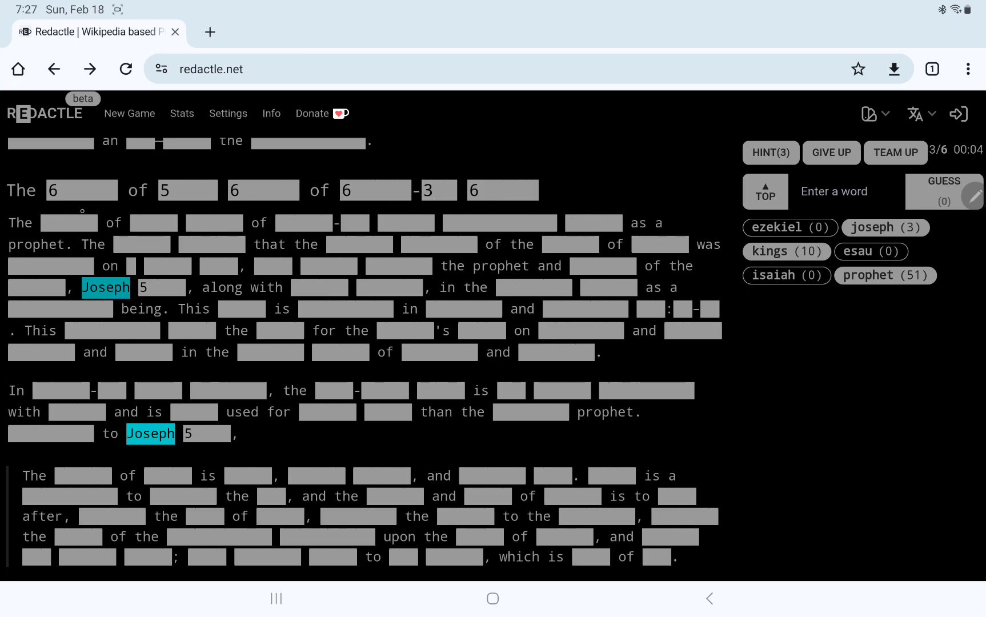
# Show letter counts in the section's opening lines, through the words after 'This' and 'is'
pyautogui.click(69, 222)
pyautogui.click(153, 223)
pyautogui.click(214, 223)
pyautogui.click(319, 287)
pyautogui.click(533, 287)
pyautogui.click(608, 287)
pyautogui.click(73, 308)
pyautogui.click(241, 308)
pyautogui.click(345, 308)
pyautogui.scroll(-5, 362, 347)
pyautogui.scroll(-8, 362, 347)
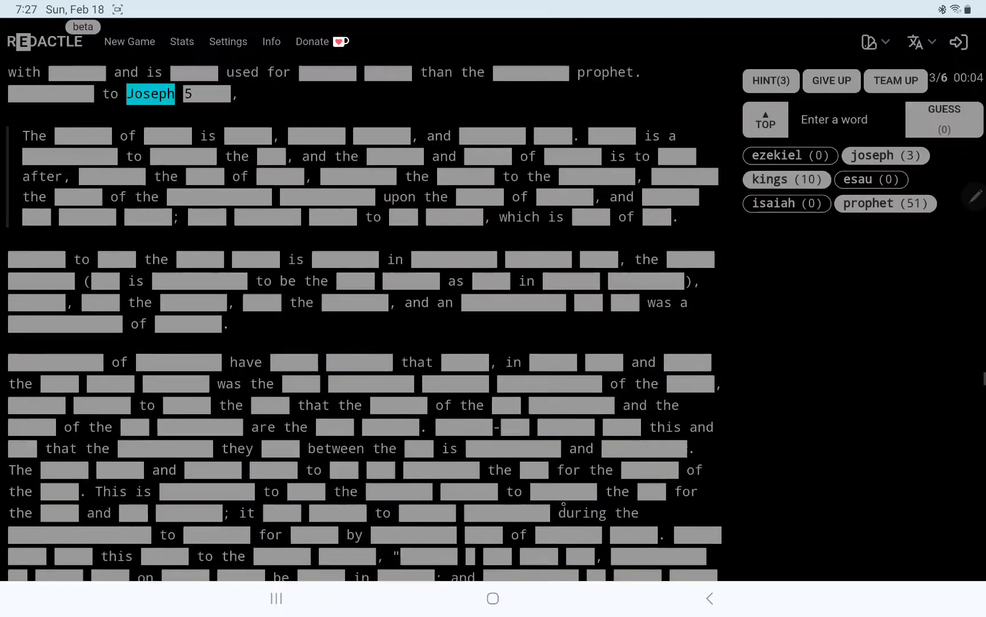
pyautogui.scroll(-6, 362, 348)
pyautogui.scroll(-2, 363, 347)
# Show letter counts for the 'In' section heading word and its paragraph's opening words
pyautogui.click(665, 360)
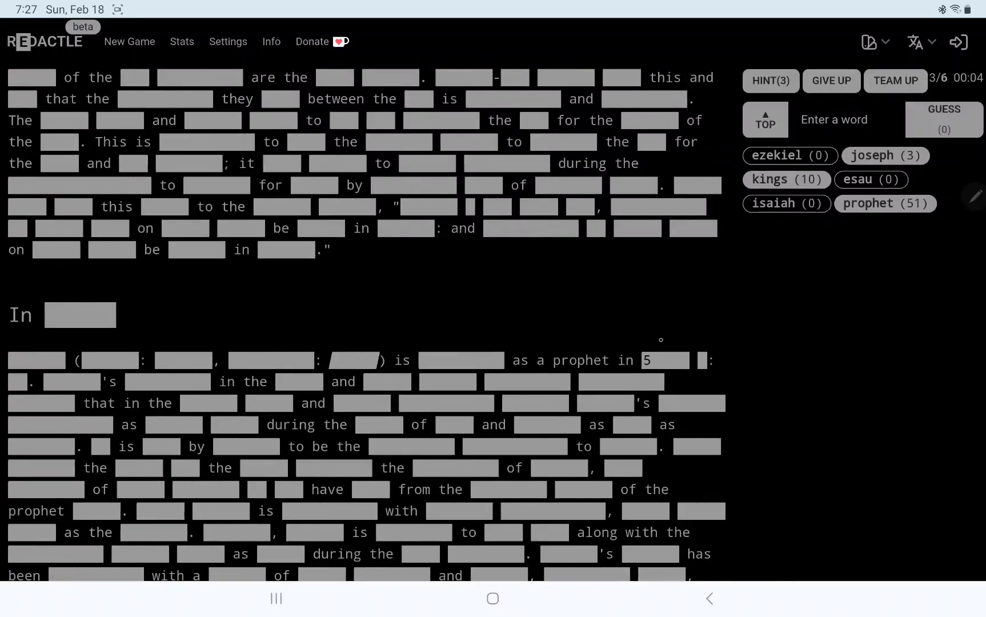
pyautogui.click(460, 360)
pyautogui.click(80, 315)
pyautogui.click(36, 360)
pyautogui.click(110, 359)
pyautogui.click(183, 360)
pyautogui.scroll(-4, 362, 348)
pyautogui.scroll(-4, 362, 348)
pyautogui.scroll(-4, 362, 347)
pyautogui.scroll(-2, 362, 347)
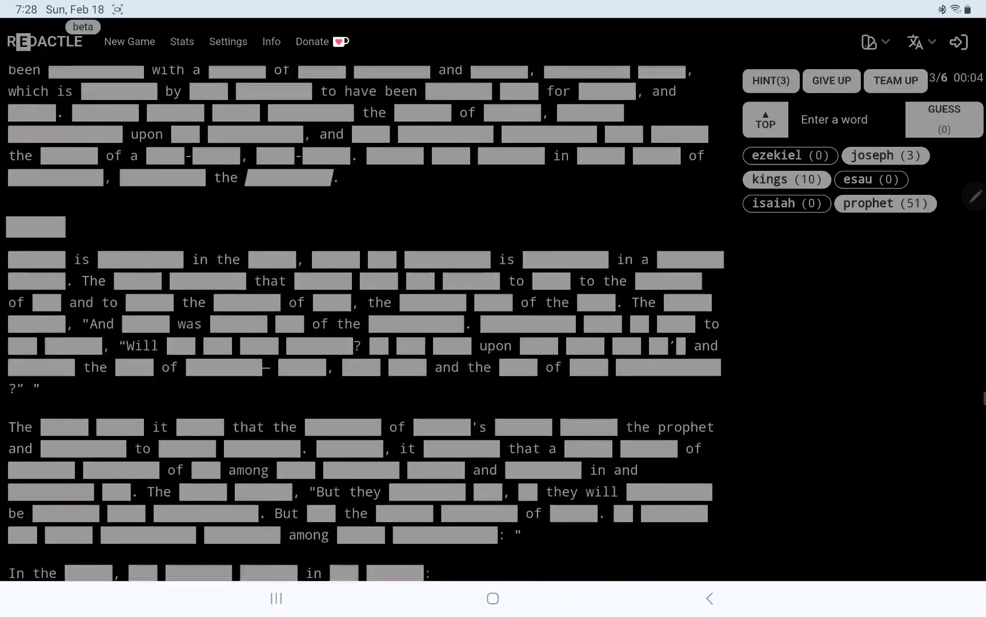
# Show letter counts for the quoted question's words after 'Will' and 'upon' and the next line
pyautogui.click(180, 423)
pyautogui.click(217, 424)
pyautogui.click(259, 345)
pyautogui.click(319, 345)
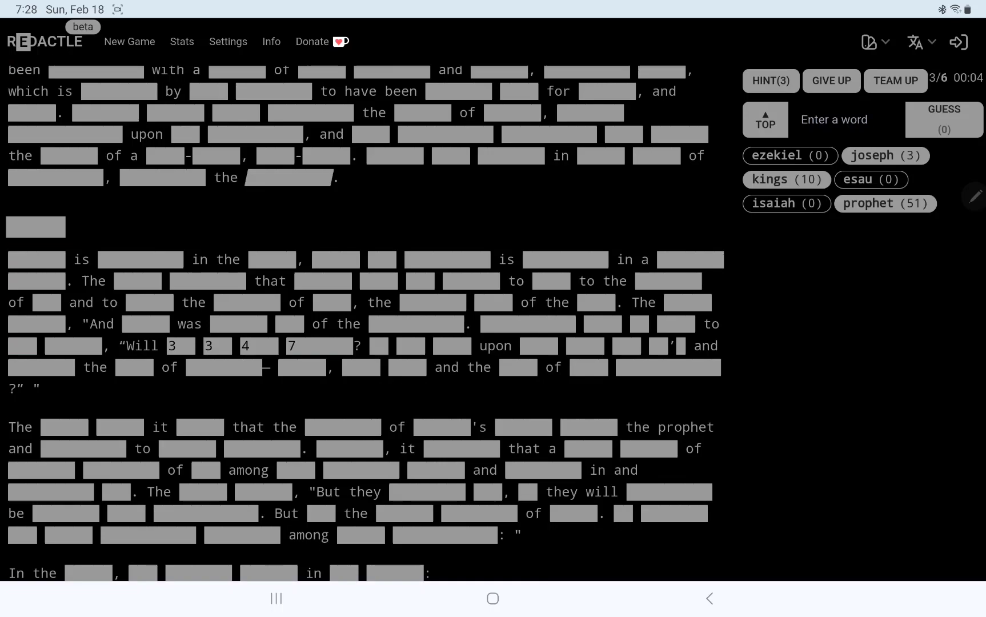
pyautogui.click(538, 345)
pyautogui.click(584, 346)
pyautogui.click(623, 346)
pyautogui.click(663, 345)
pyautogui.click(40, 367)
pyautogui.click(135, 368)
pyautogui.click(223, 367)
pyautogui.click(302, 367)
pyautogui.scroll(-10, 363, 347)
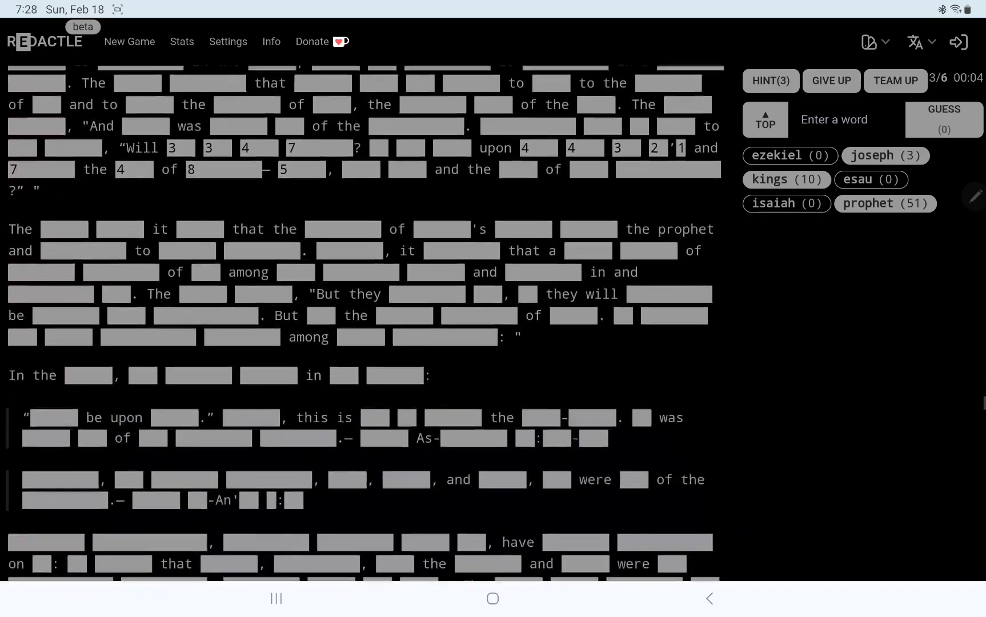
pyautogui.scroll(-5, 362, 348)
pyautogui.scroll(-3, 362, 347)
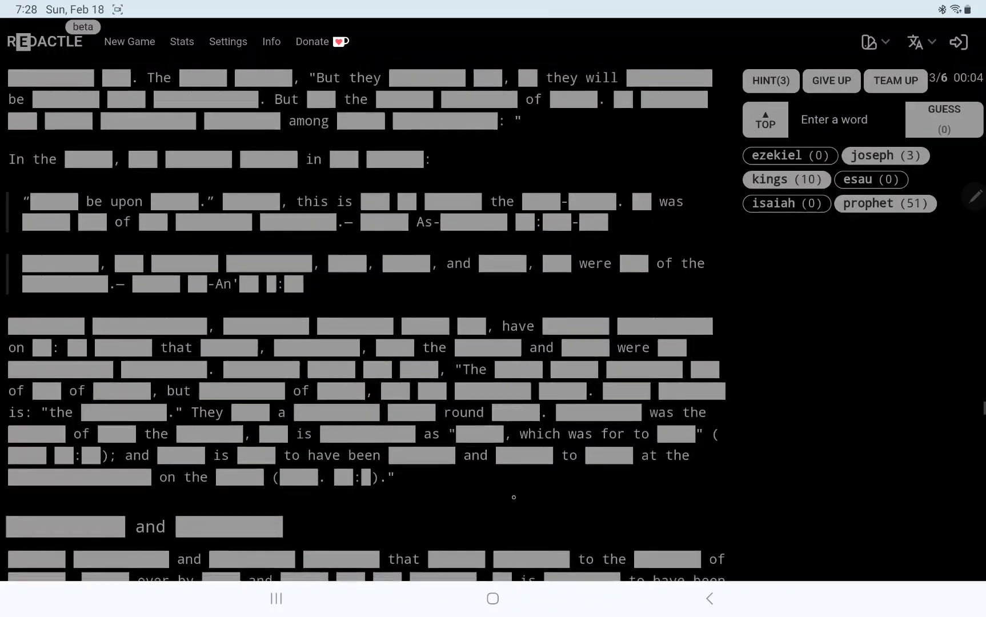
pyautogui.scroll(-3, 363, 347)
# Show letter counts for the short words in the second quotation's citation line
pyautogui.click(245, 224)
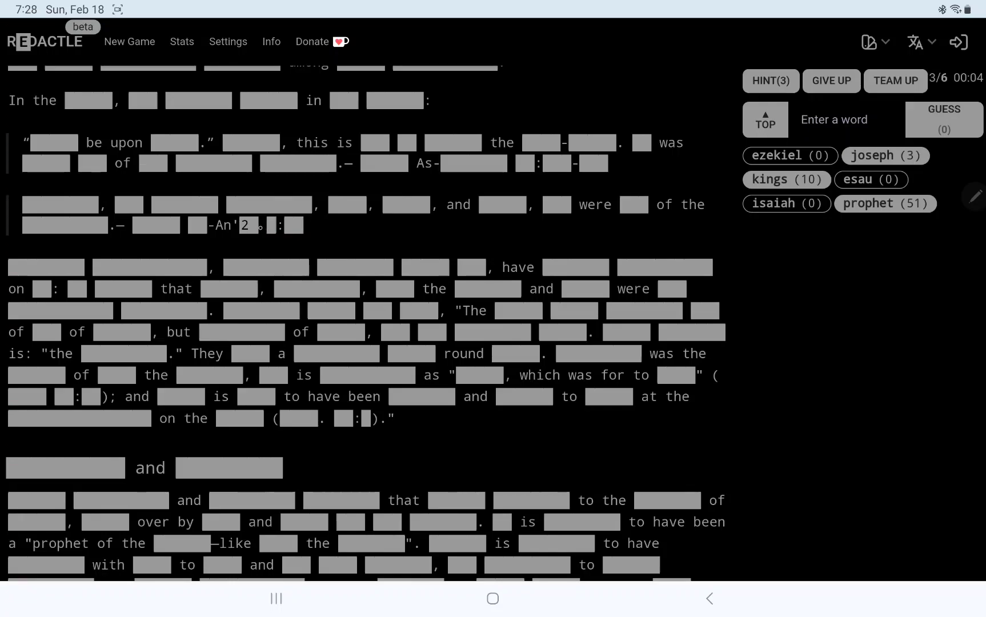
pyautogui.click(194, 225)
pyautogui.click(155, 225)
pyautogui.scroll(-3, 366, 324)
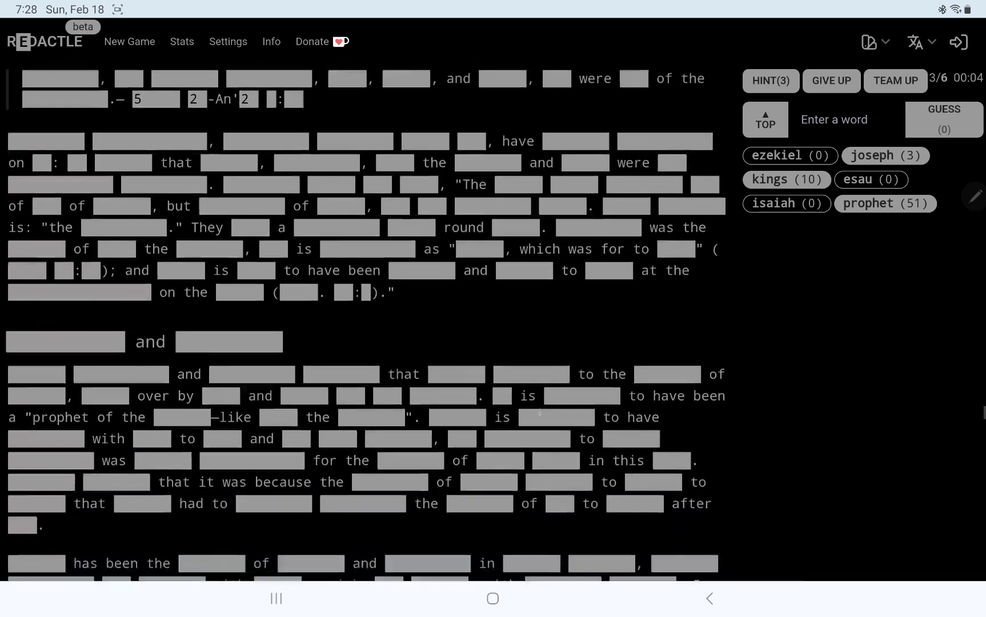
pyautogui.scroll(-1, 367, 324)
pyautogui.scroll(-3, 367, 324)
pyautogui.scroll(-4, 535, 405)
pyautogui.scroll(-4, 535, 405)
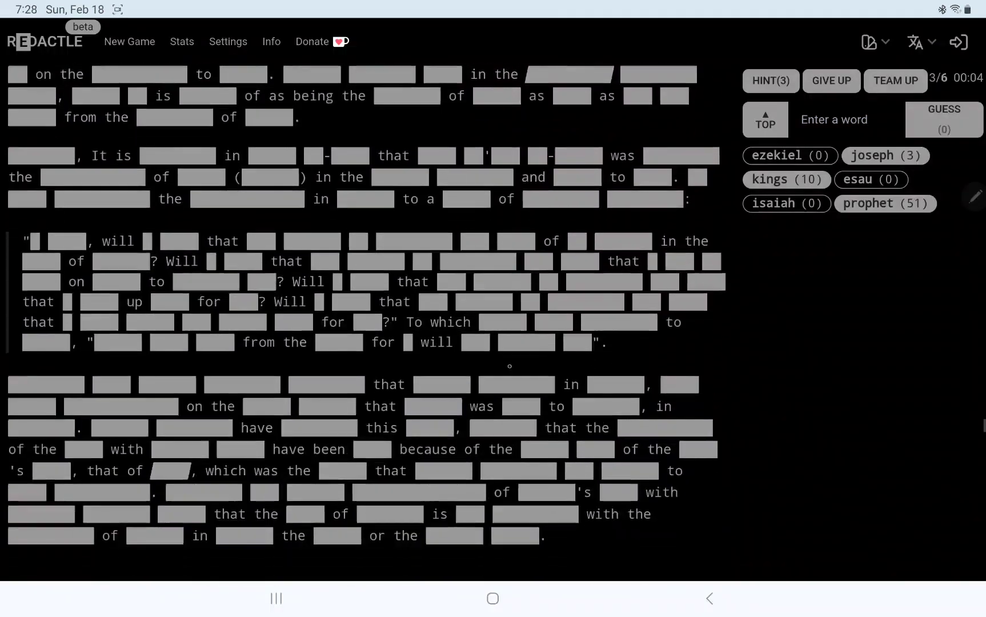
pyautogui.scroll(-2, 536, 405)
pyautogui.scroll(-2, 406, 406)
pyautogui.scroll(-1, 366, 324)
# Show letter counts for the 'into the' heading and its paragraph's hidden words
pyautogui.click(80, 438)
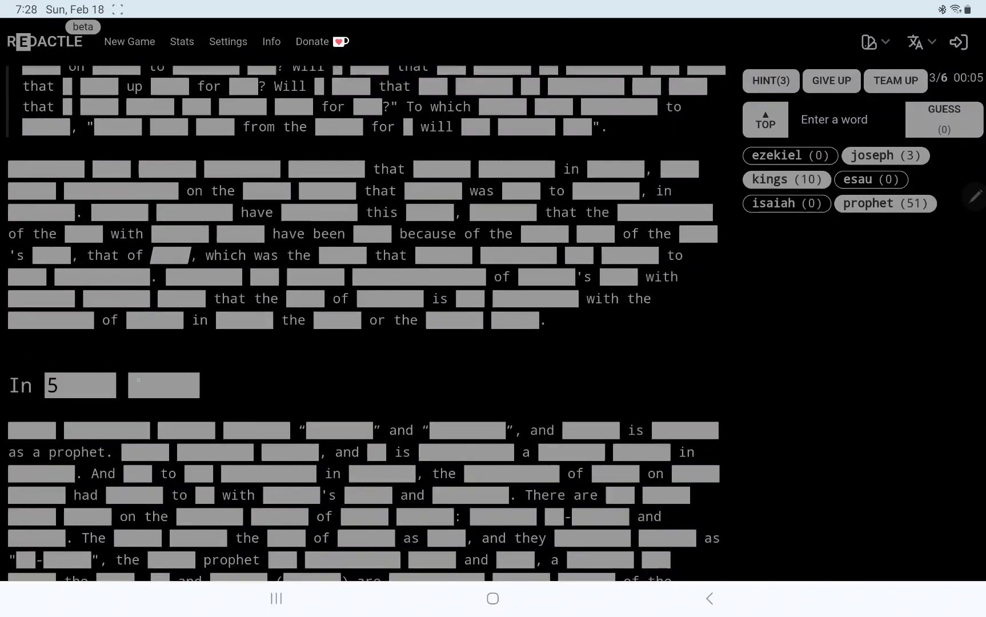
pyautogui.click(163, 438)
pyautogui.click(31, 483)
pyautogui.scroll(-3, 366, 324)
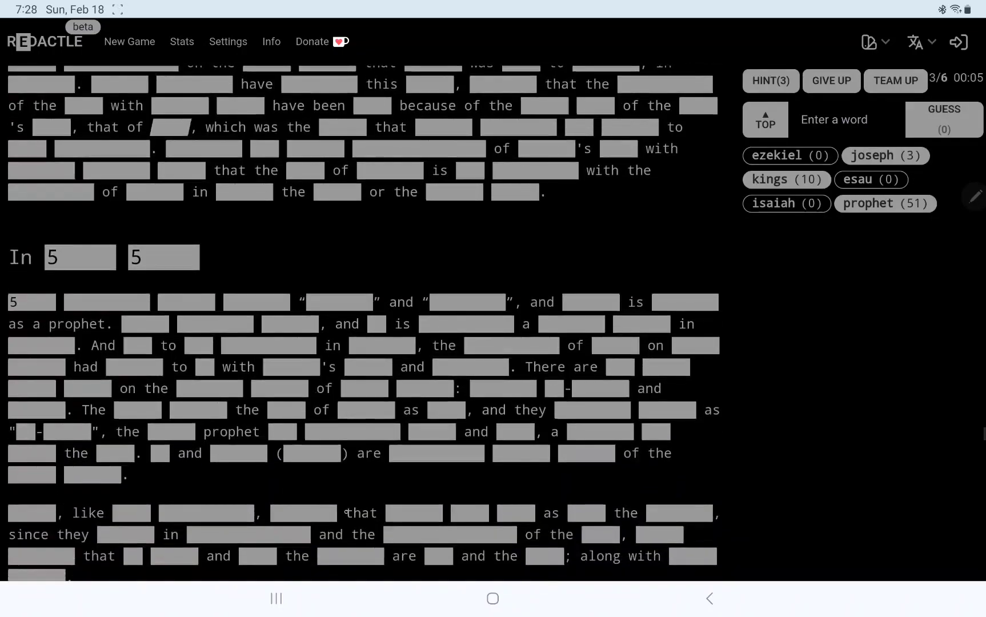
pyautogui.scroll(-2, 367, 324)
pyautogui.scroll(-4, 366, 323)
pyautogui.scroll(-1, 366, 324)
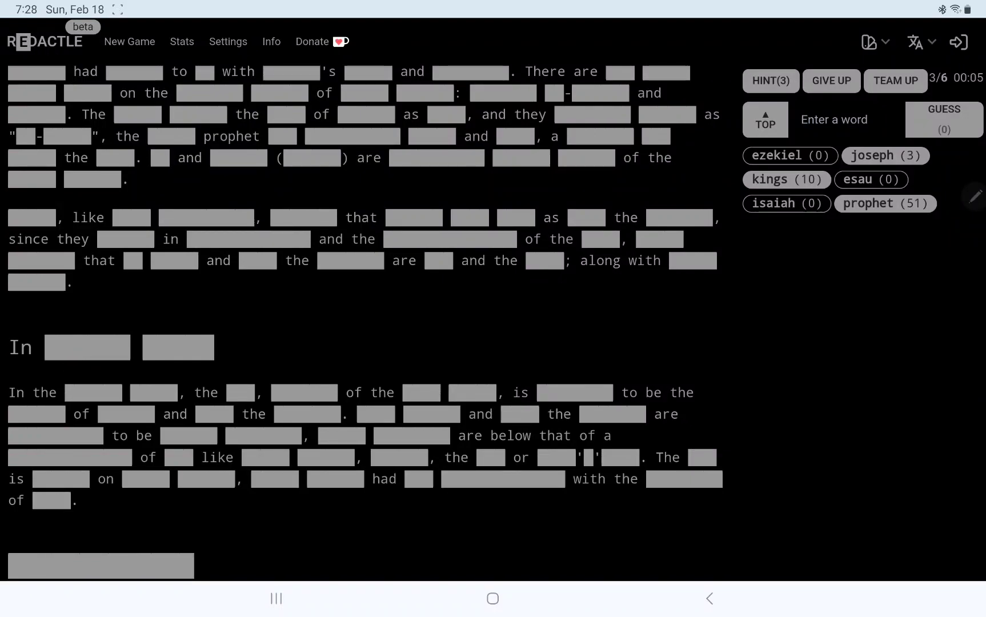
pyautogui.click(87, 347)
pyautogui.click(178, 347)
pyautogui.click(93, 392)
pyautogui.click(241, 392)
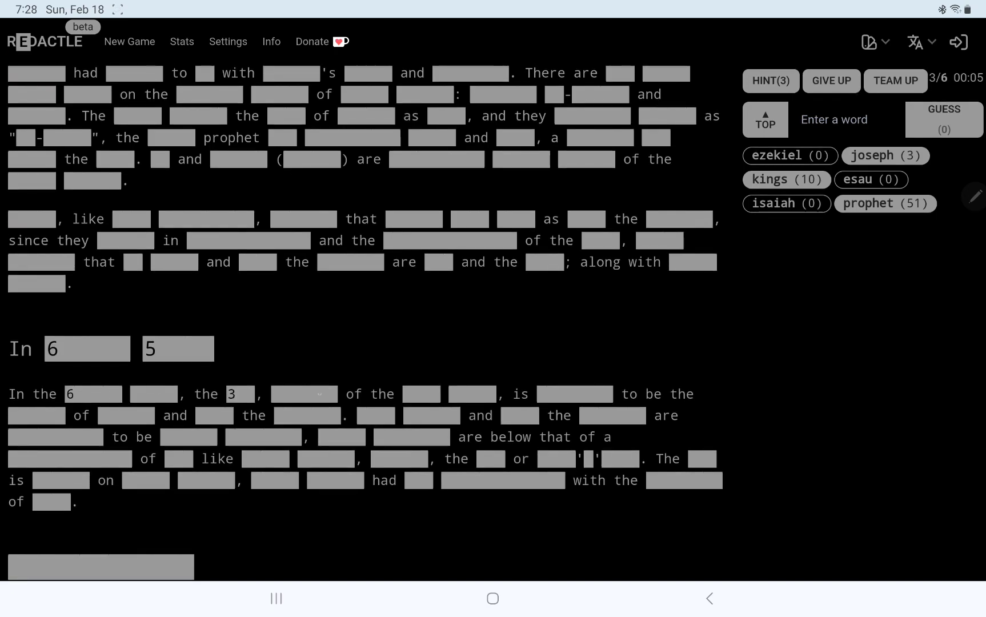
pyautogui.click(305, 393)
pyautogui.click(422, 392)
pyautogui.click(471, 393)
pyautogui.click(574, 393)
pyautogui.click(154, 393)
pyautogui.scroll(-2, 362, 309)
# Show letter counts for words after 'or' and 'the', plus the next section title and subheading
pyautogui.click(549, 381)
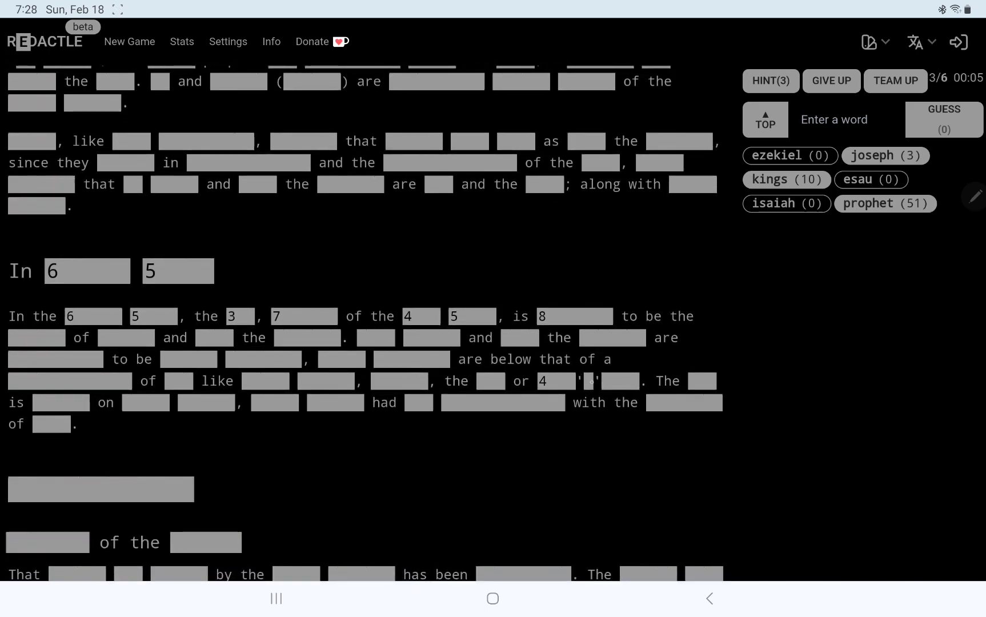
pyautogui.click(590, 380)
pyautogui.click(491, 380)
pyautogui.scroll(-2, 369, 308)
pyautogui.click(100, 418)
pyautogui.click(47, 472)
pyautogui.click(205, 472)
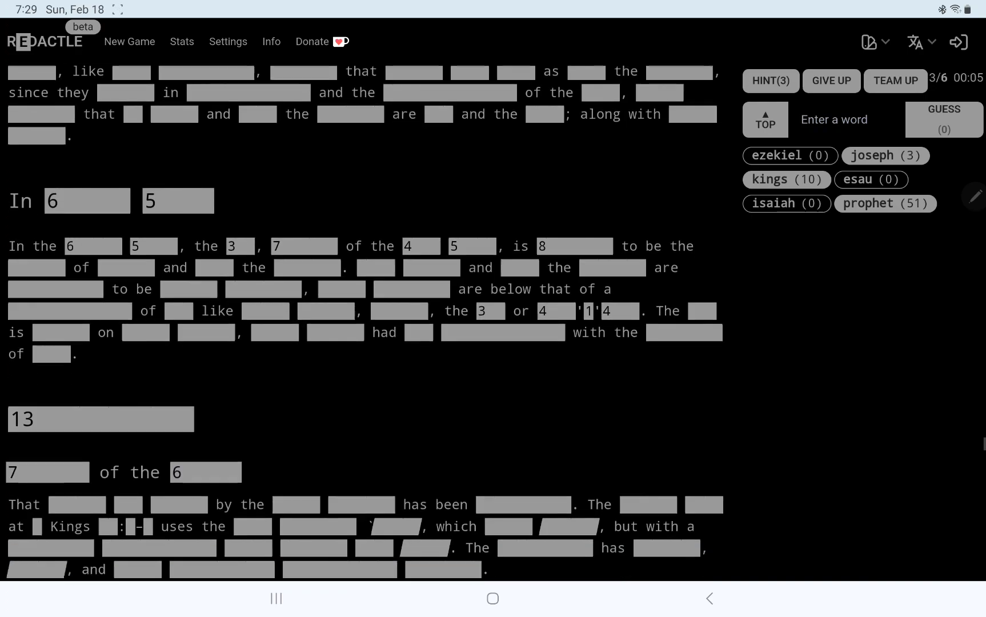
pyautogui.scroll(-3, 369, 308)
pyautogui.scroll(-3, 369, 309)
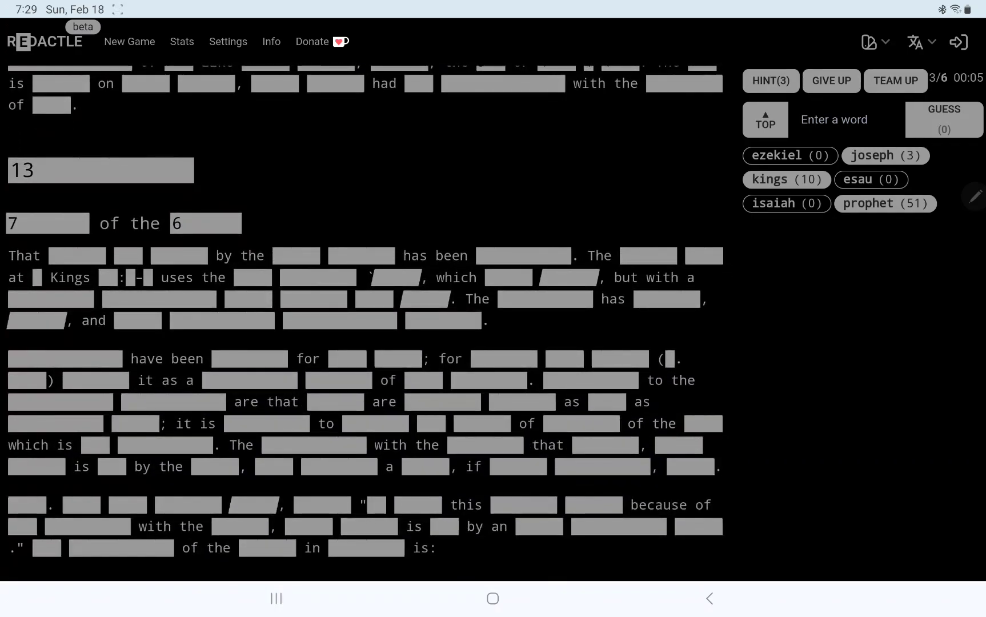
pyautogui.scroll(-2, 369, 309)
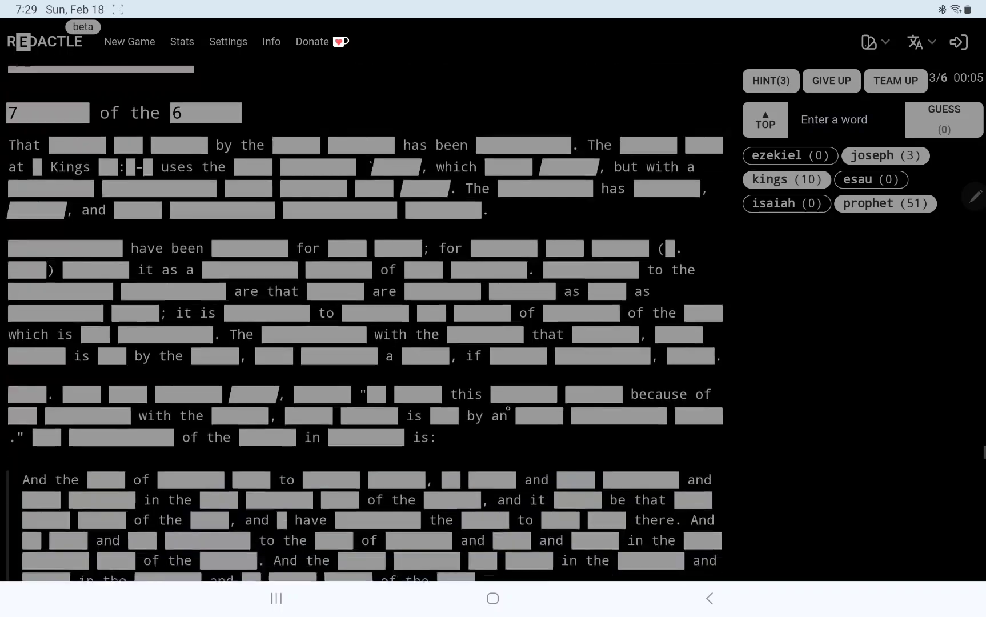
pyautogui.scroll(-2, 370, 309)
pyautogui.scroll(-4, 369, 308)
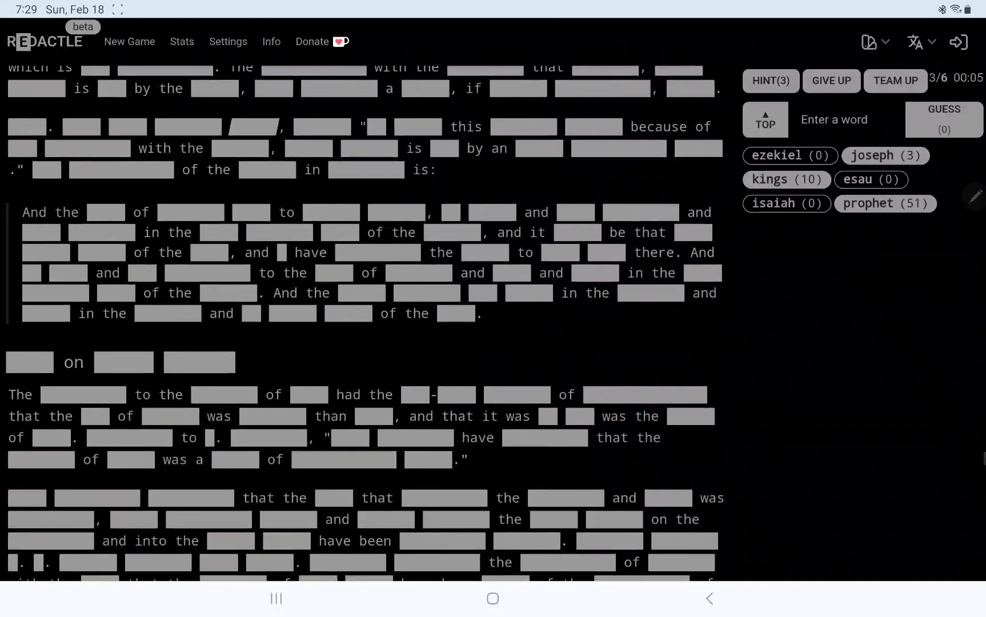
pyautogui.scroll(-4, 369, 309)
pyautogui.scroll(-1, 370, 309)
pyautogui.scroll(-3, 369, 309)
pyautogui.scroll(-2, 370, 308)
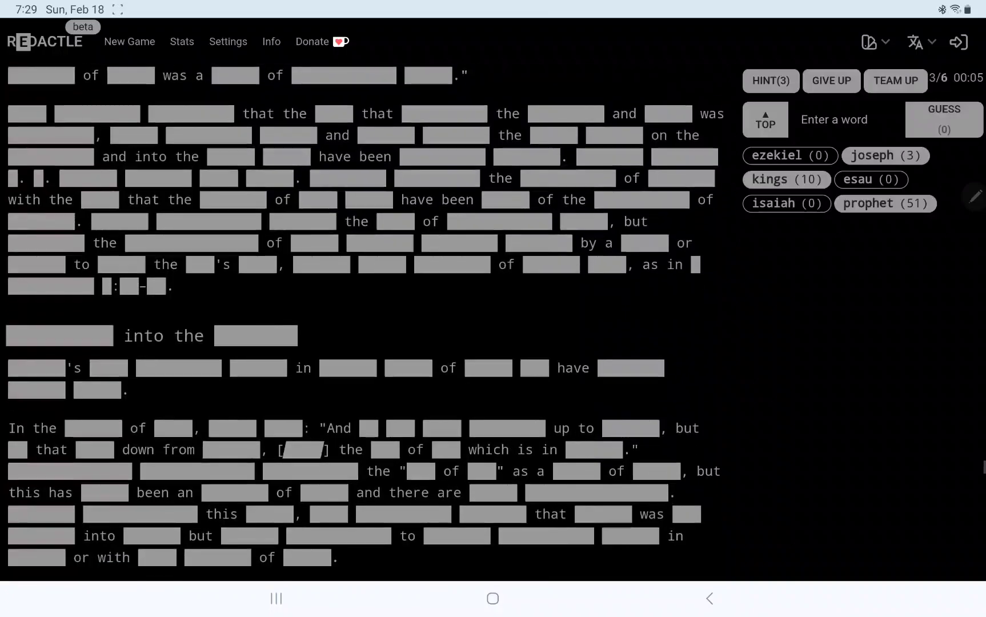
# Show letter counts for a later heading and its paragraph's first hidden words
pyautogui.click(60, 335)
pyautogui.click(256, 335)
pyautogui.click(36, 368)
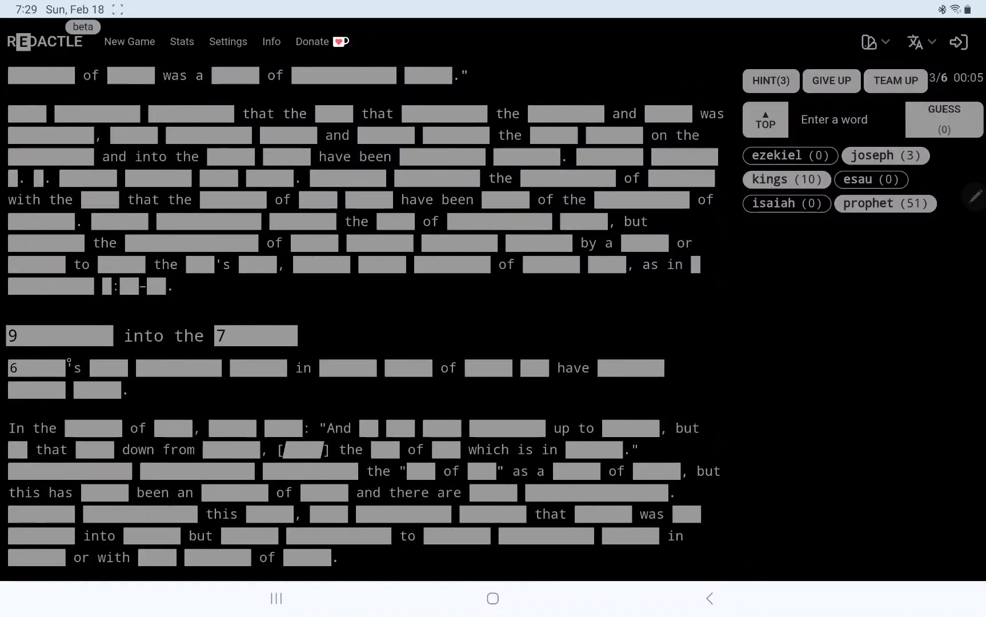
pyautogui.click(108, 368)
pyautogui.click(177, 367)
pyautogui.scroll(-3, 369, 308)
pyautogui.scroll(-3, 369, 308)
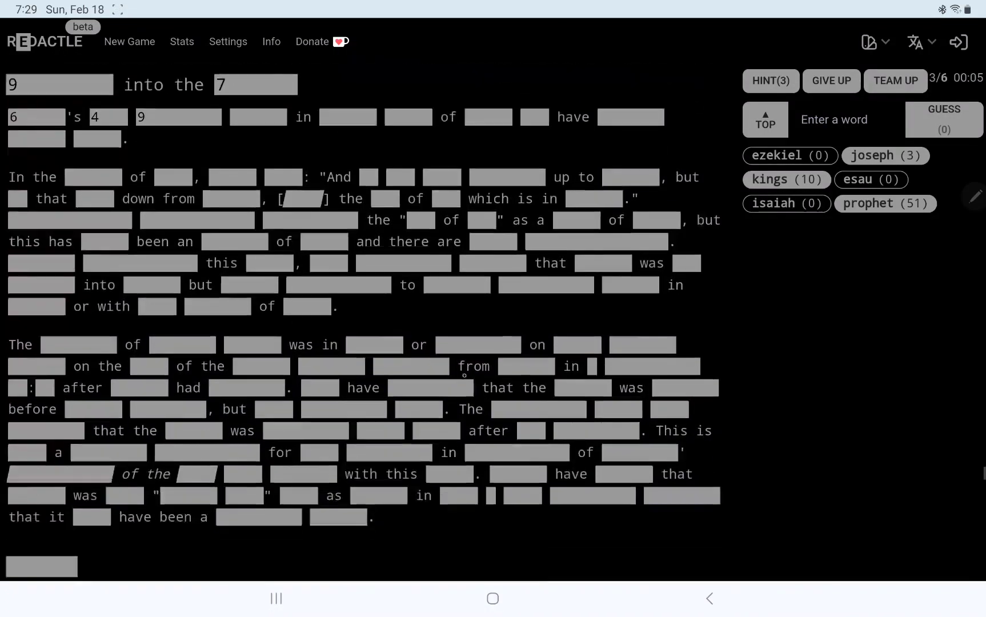
pyautogui.scroll(-5, 370, 308)
pyautogui.scroll(-2, 370, 309)
pyautogui.scroll(-2, 370, 308)
pyautogui.scroll(-1, 370, 308)
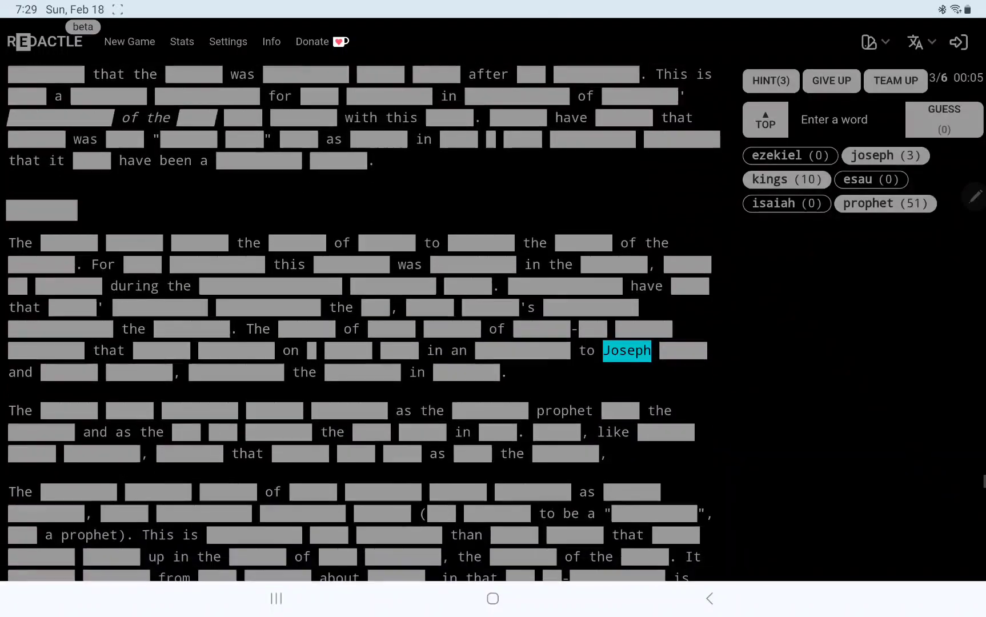
pyautogui.scroll(-5, 370, 308)
pyautogui.scroll(-2, 370, 308)
pyautogui.scroll(-1, 369, 308)
# Show letter counts for the 'In 4 and' heading and its first bullet's words
pyautogui.click(73, 303)
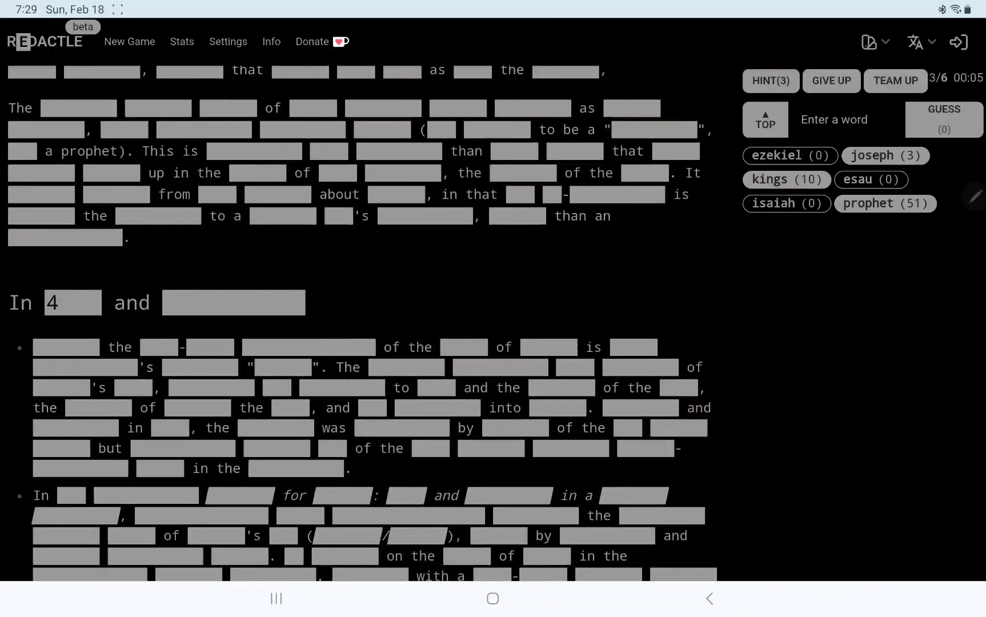
pyautogui.click(234, 303)
pyautogui.click(66, 347)
pyautogui.click(158, 347)
pyautogui.click(210, 348)
pyautogui.click(308, 347)
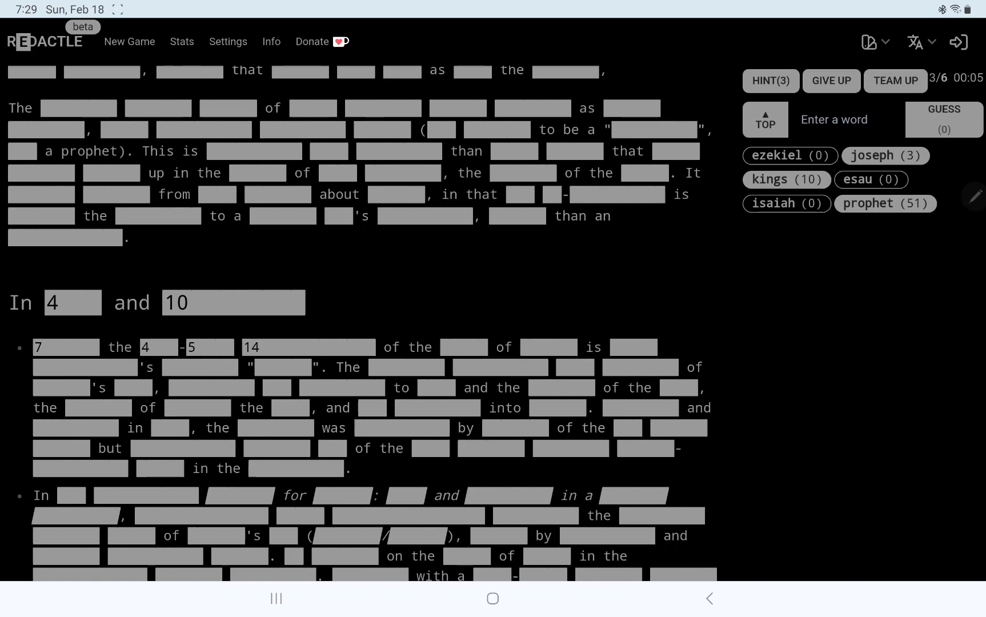
pyautogui.write('film')
# Submit 'film', then 'literature' after correcting its misspelled ending
pyautogui.press('Return')
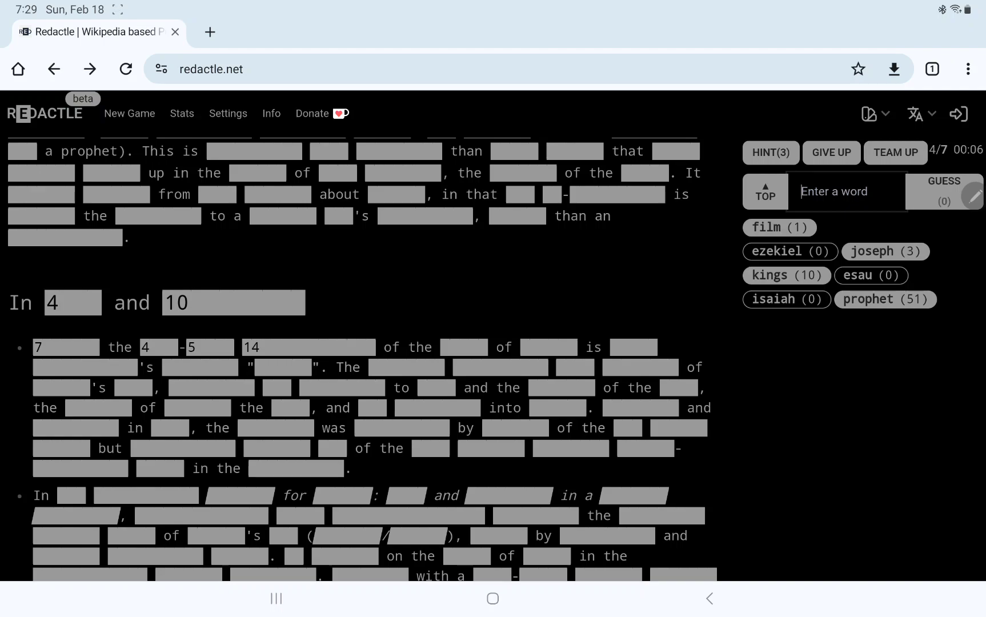
pyautogui.write('l')
pyautogui.write('iteratue')
pyautogui.press('BackSpace')
pyautogui.write('re')
pyautogui.press('Return')
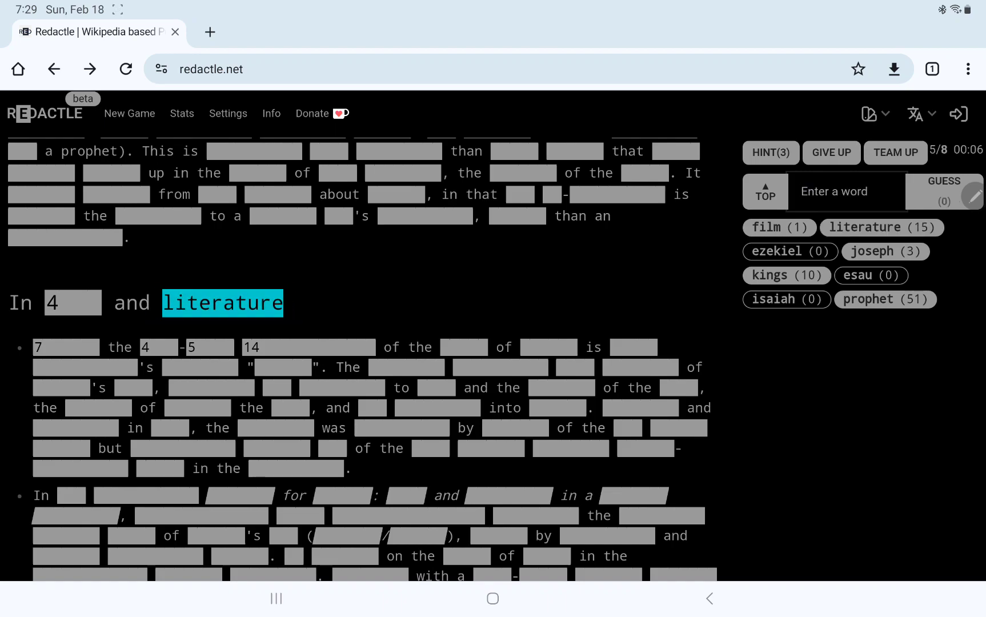
pyautogui.scroll(-3, 369, 347)
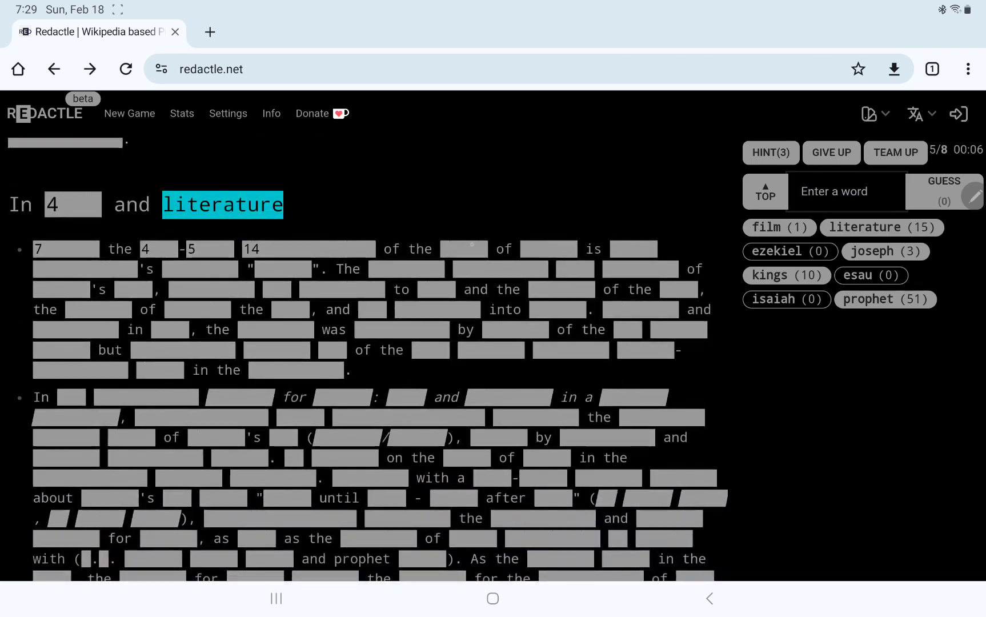
# Show letter counts for hidden words in the first bullet and the start of the second
pyautogui.click(539, 248)
pyautogui.click(201, 269)
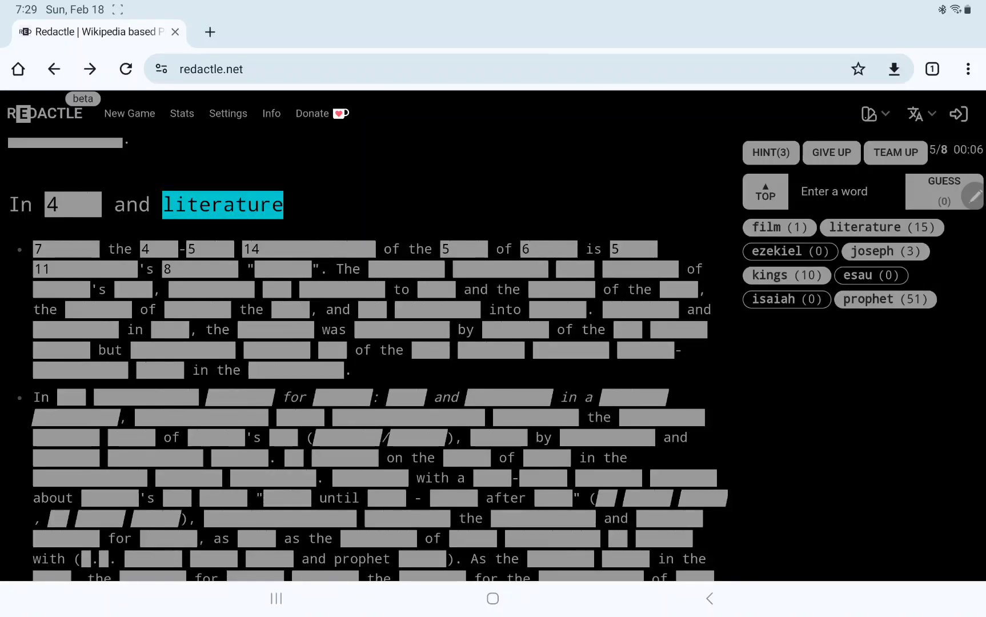
pyautogui.click(283, 269)
pyautogui.click(71, 397)
pyautogui.click(146, 396)
pyautogui.click(343, 396)
pyautogui.click(406, 396)
pyautogui.click(508, 396)
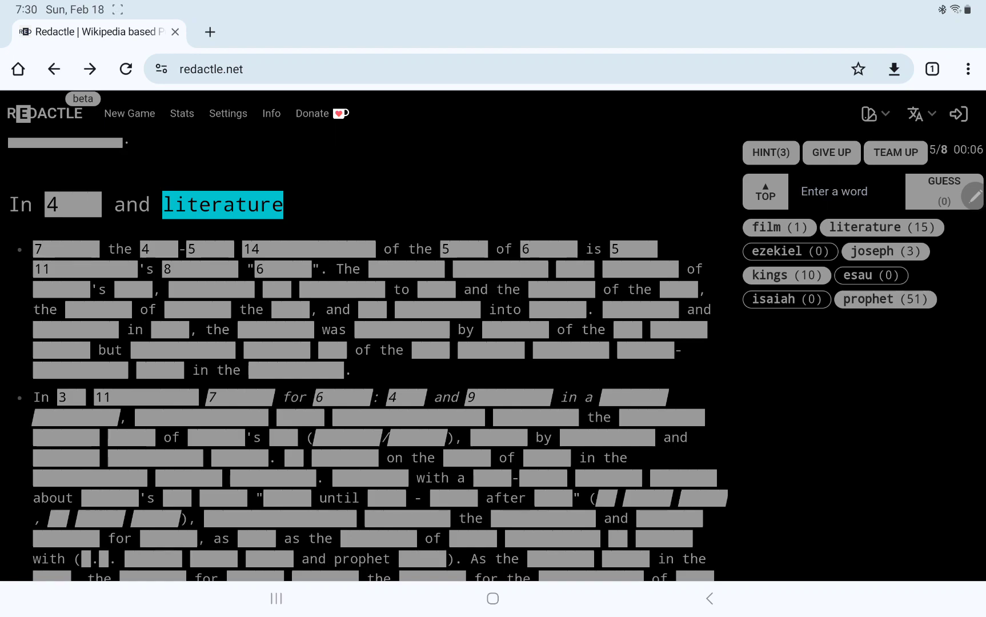
pyautogui.scroll(-3, 492, 347)
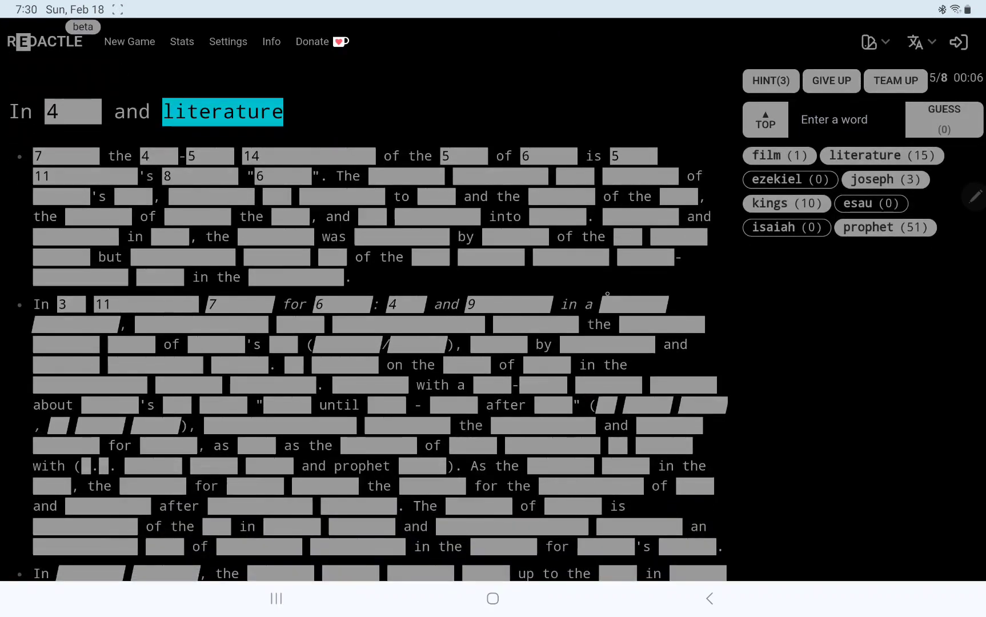
# Show letter counts on the second bullet's following lines, including the words after 'in a' and 'about'
pyautogui.click(635, 304)
pyautogui.click(77, 324)
pyautogui.click(201, 324)
pyautogui.scroll(-3, 493, 347)
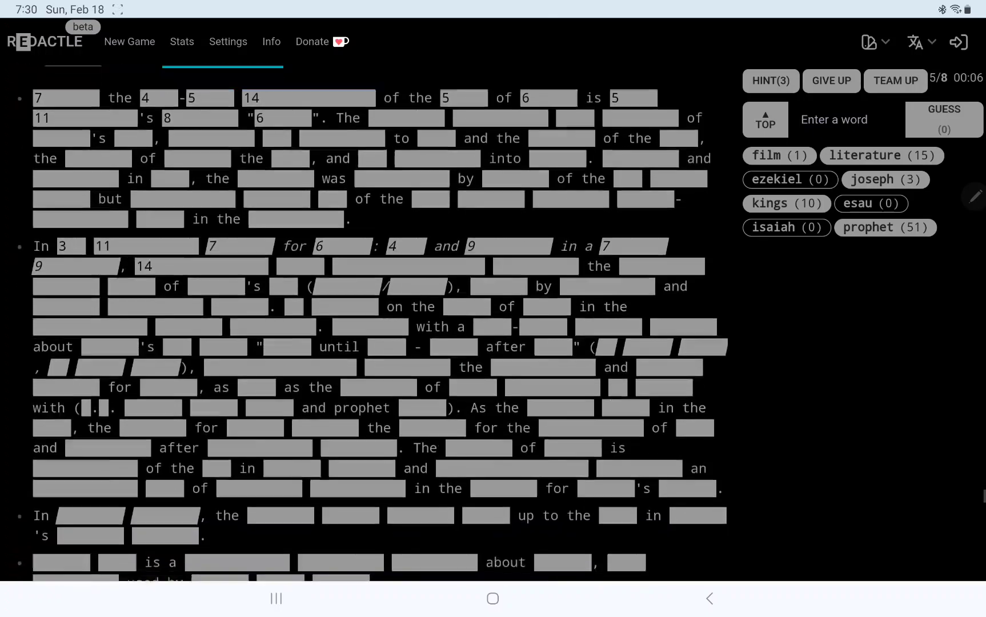
pyautogui.click(108, 318)
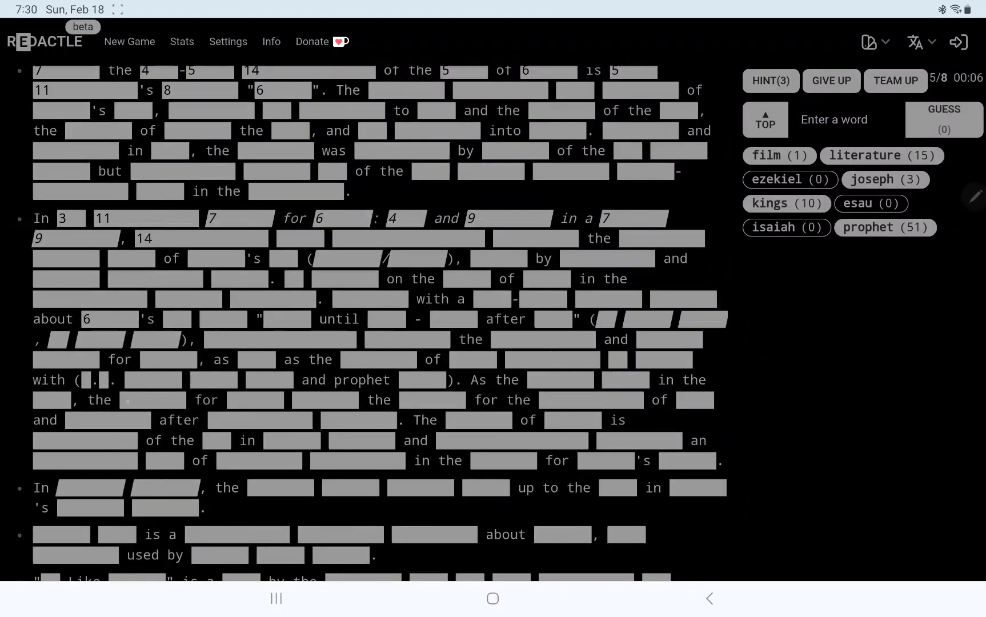
pyautogui.scroll(-4, 493, 348)
# Show letter counts across the third bullet and at the start of the 'Like' line
pyautogui.click(91, 367)
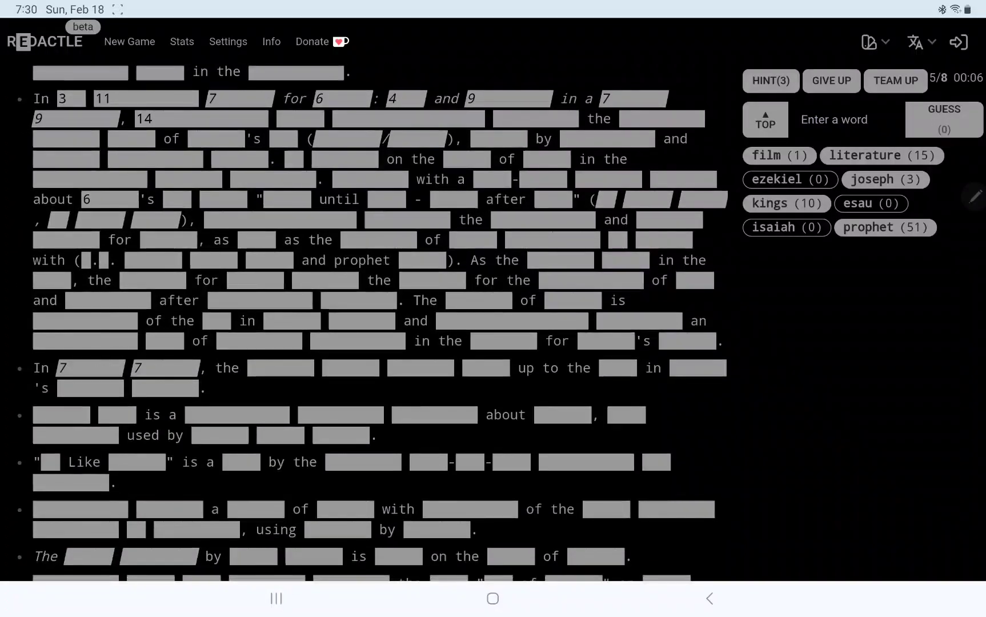
pyautogui.click(281, 368)
pyautogui.click(350, 368)
pyautogui.click(420, 368)
pyautogui.click(486, 368)
pyautogui.click(618, 368)
pyautogui.scroll(-3, 385, 308)
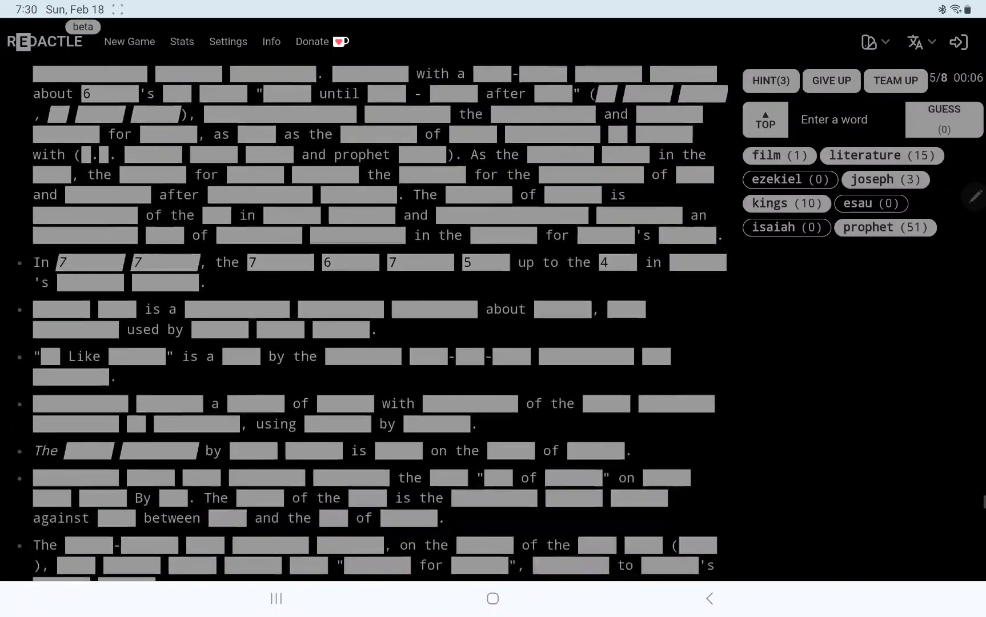
pyautogui.click(49, 357)
# Show letter counts for the remaining hidden words in the 'Like' quotation line
pyautogui.click(137, 356)
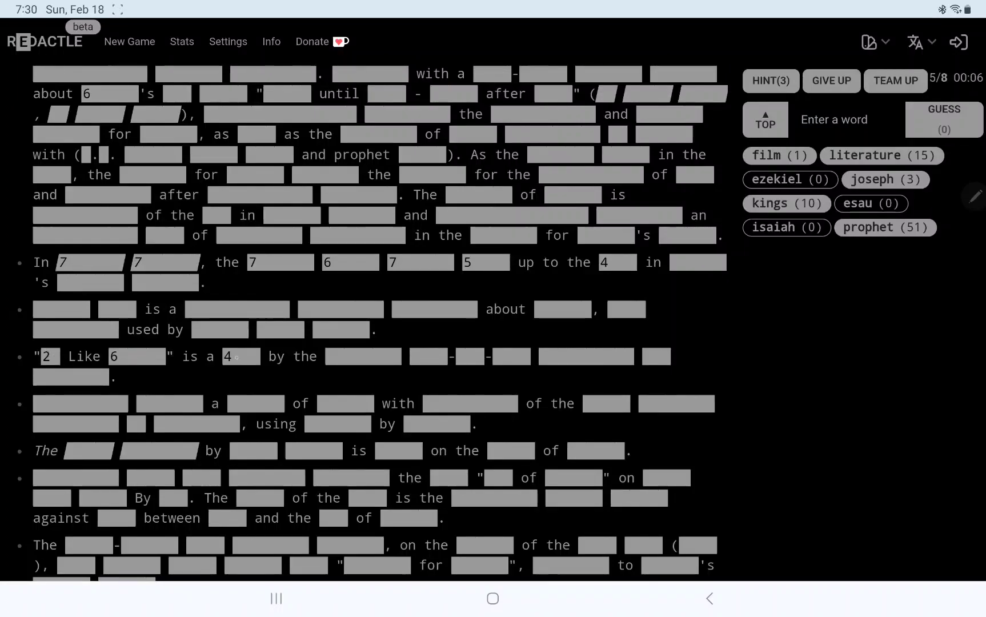
pyautogui.click(353, 355)
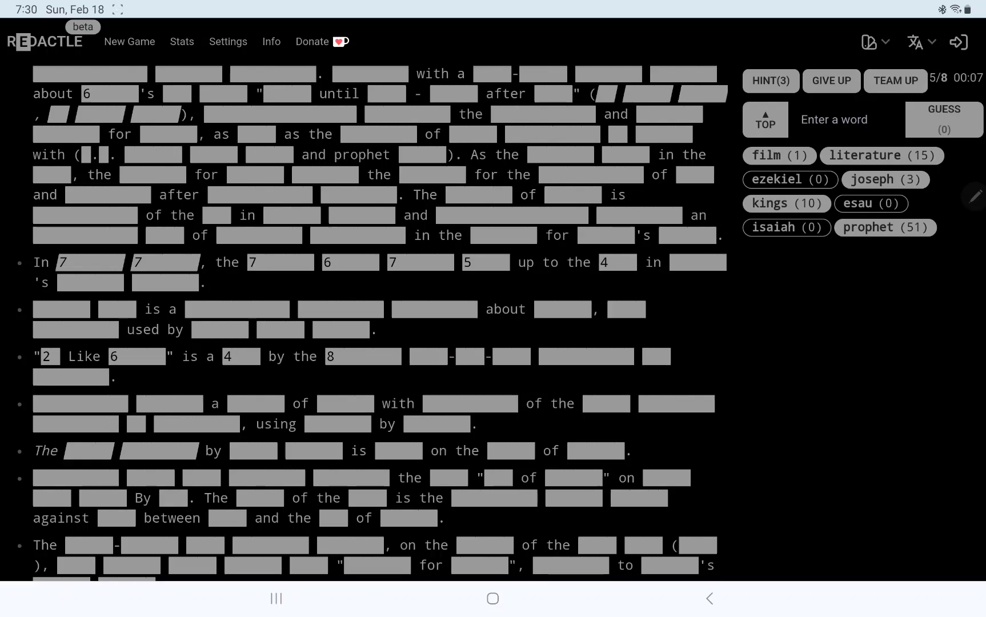
pyautogui.click(428, 357)
pyautogui.click(470, 356)
pyautogui.click(510, 357)
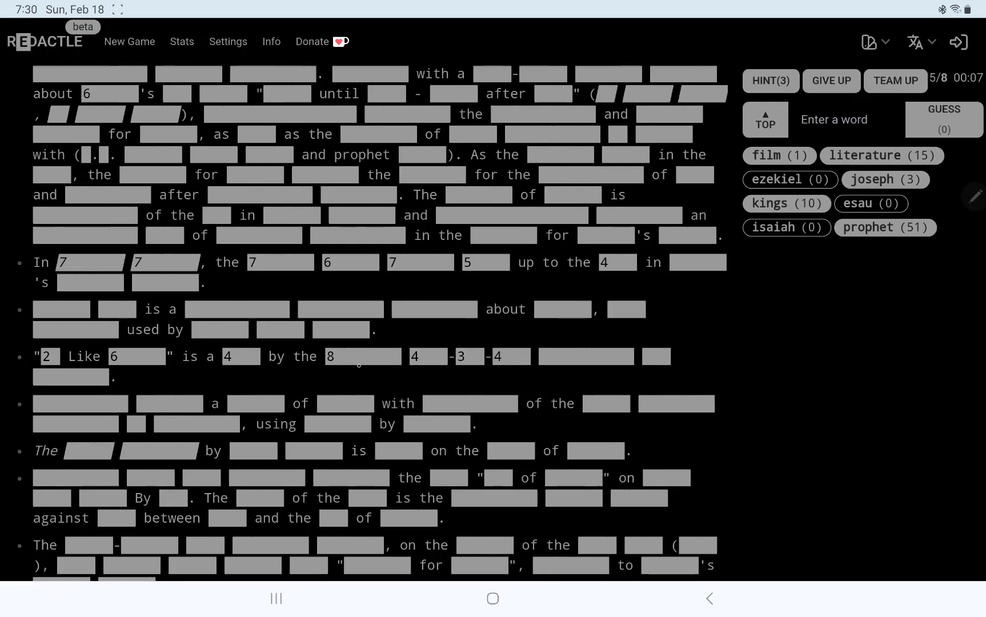
pyautogui.click(585, 357)
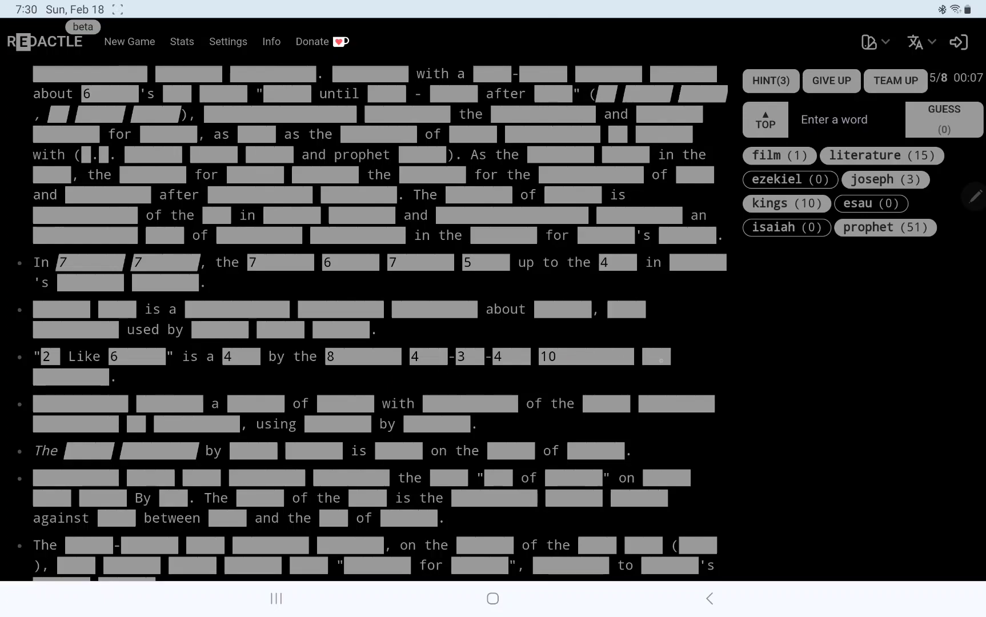
pyautogui.click(656, 356)
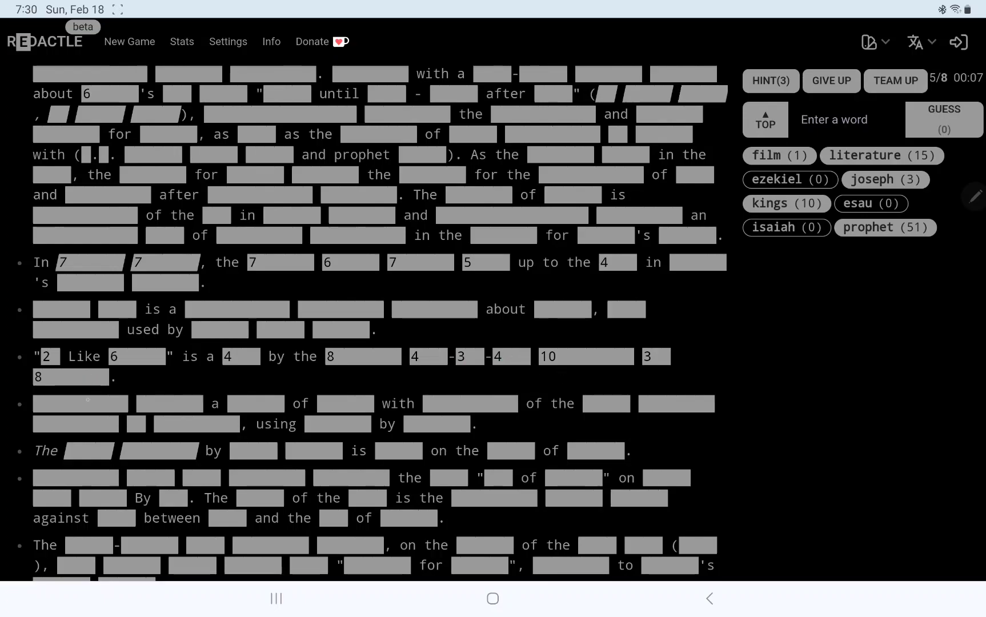
pyautogui.scroll(-3, 377, 324)
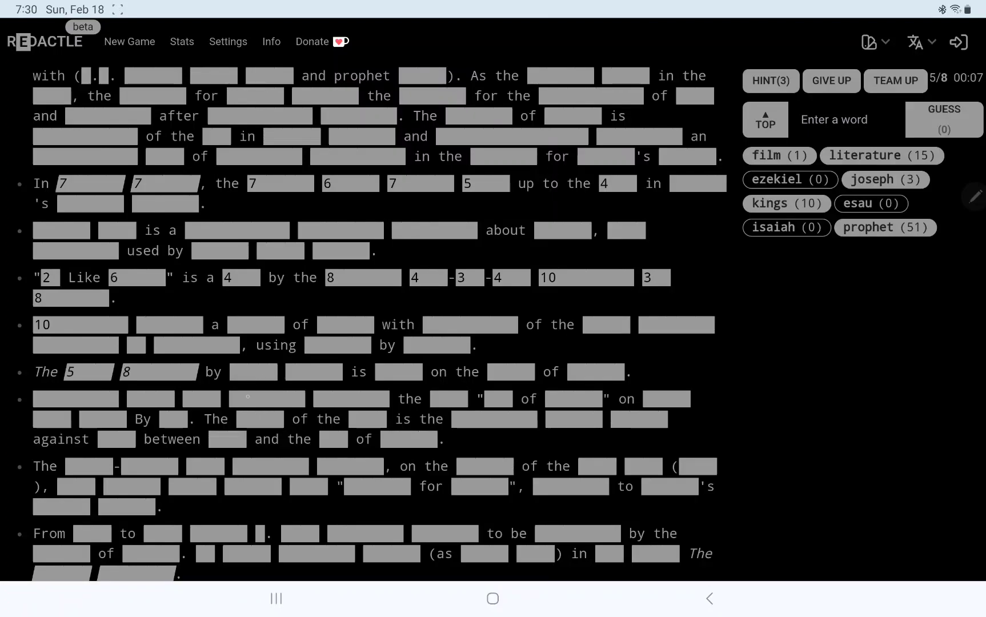
pyautogui.scroll(-3, 294, 424)
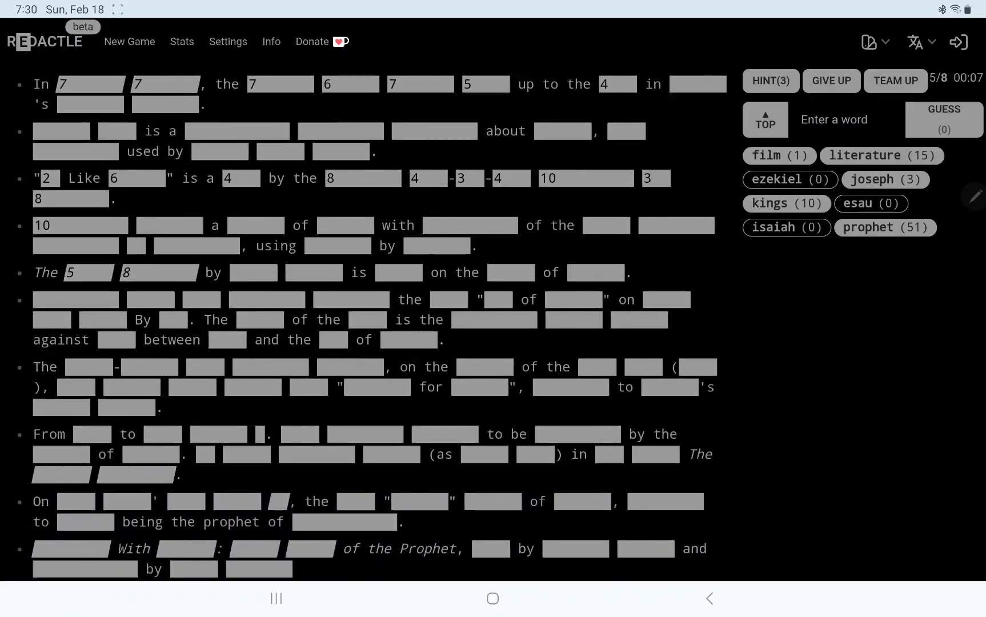
pyautogui.scroll(-3, 294, 423)
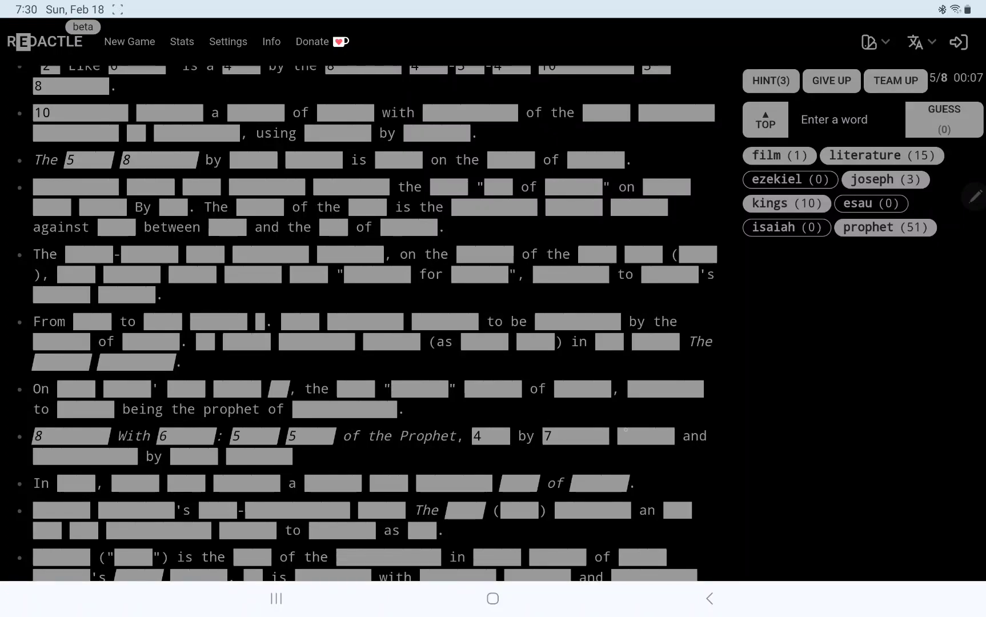
pyautogui.scroll(-3, 369, 324)
pyautogui.scroll(-2, 370, 324)
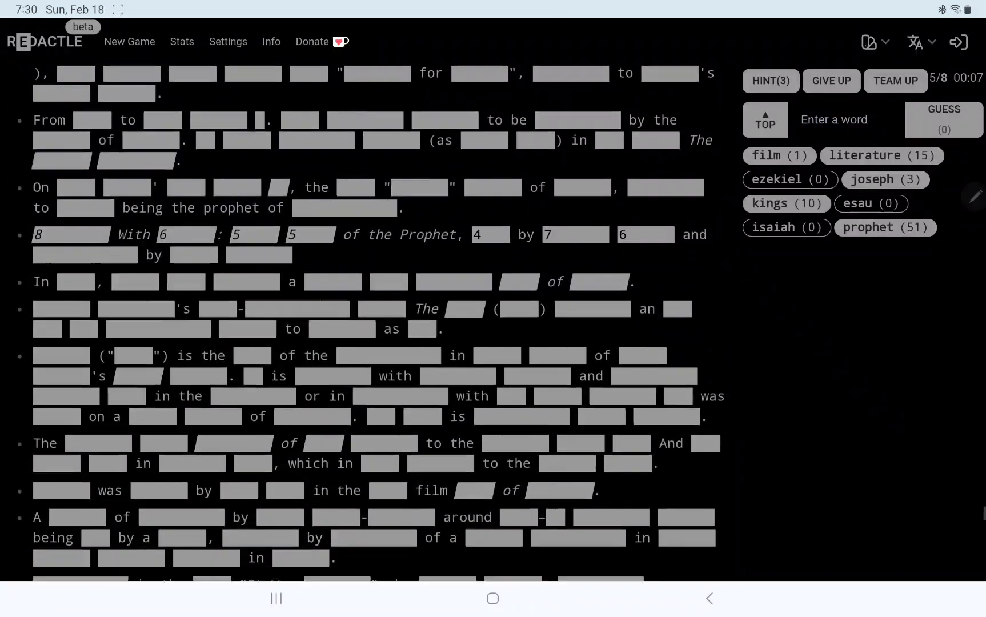
pyautogui.scroll(-2, 369, 323)
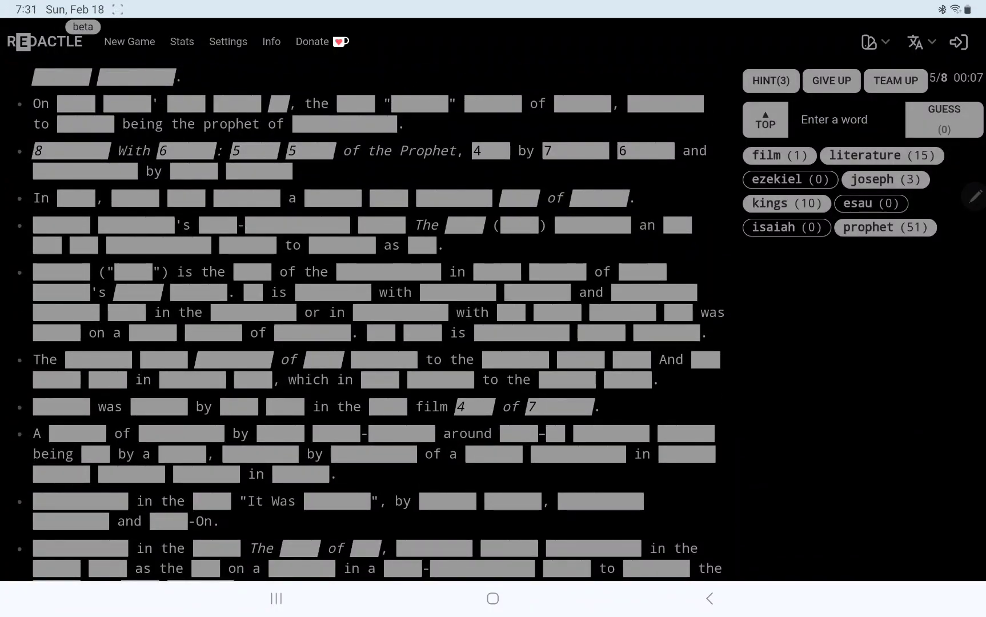
# Show letter counts for every hidden word in the film line
pyautogui.click(387, 406)
pyautogui.click(285, 406)
pyautogui.click(239, 406)
pyautogui.click(158, 406)
pyautogui.click(62, 406)
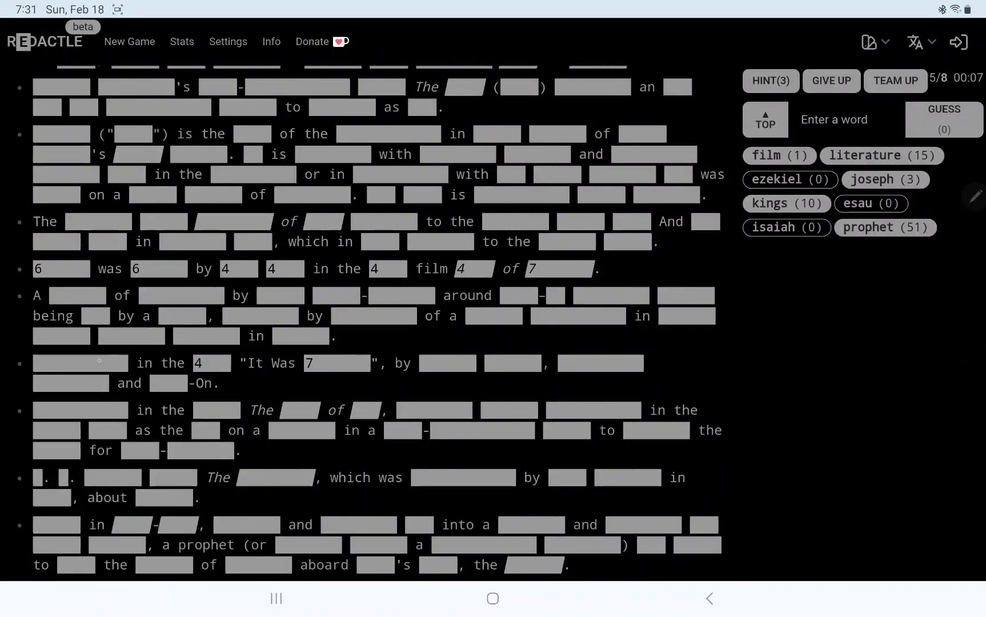
# Show letter counts for the It Was line's first word, names, and the word before 'and'
pyautogui.click(80, 362)
pyautogui.click(447, 362)
pyautogui.click(512, 362)
pyautogui.click(599, 362)
pyautogui.click(71, 384)
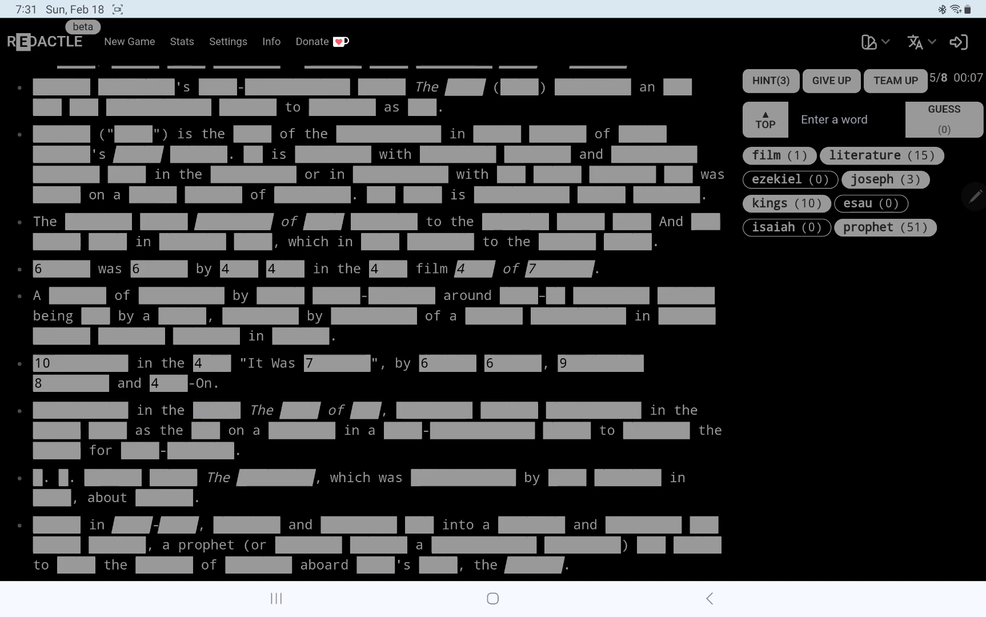
# Show letter counts in the next bullet and the 'which was' line
pyautogui.click(81, 409)
pyautogui.click(216, 409)
pyautogui.click(301, 410)
pyautogui.click(365, 409)
pyautogui.scroll(-3, 378, 309)
pyautogui.click(173, 354)
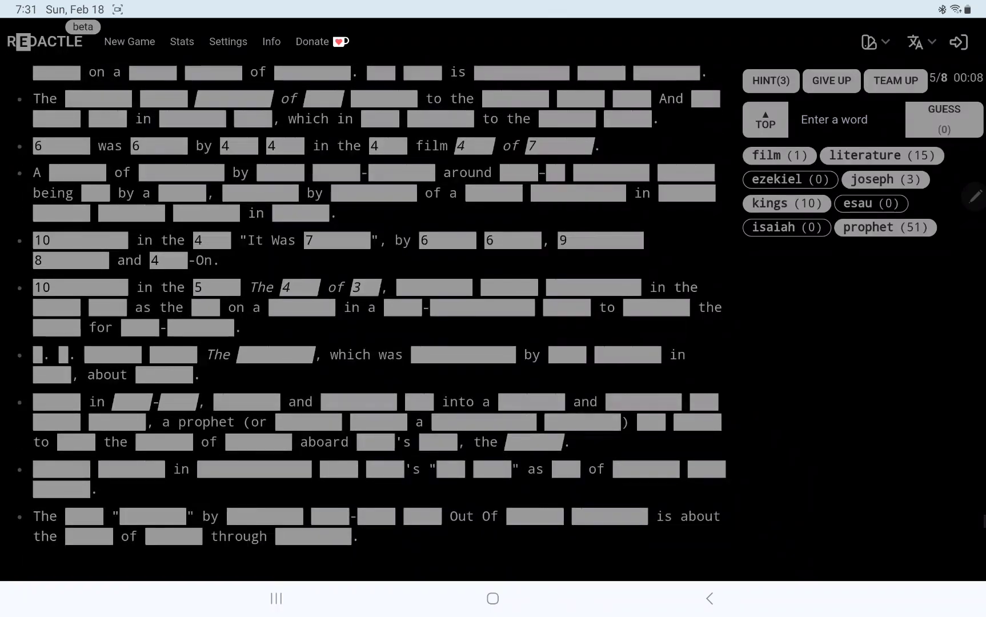
pyautogui.click(275, 354)
# Show letter counts in the 'into a' line, after '(or', and in the Out Of line
pyautogui.click(177, 401)
pyautogui.click(131, 402)
pyautogui.click(56, 401)
pyautogui.click(307, 421)
pyautogui.click(378, 421)
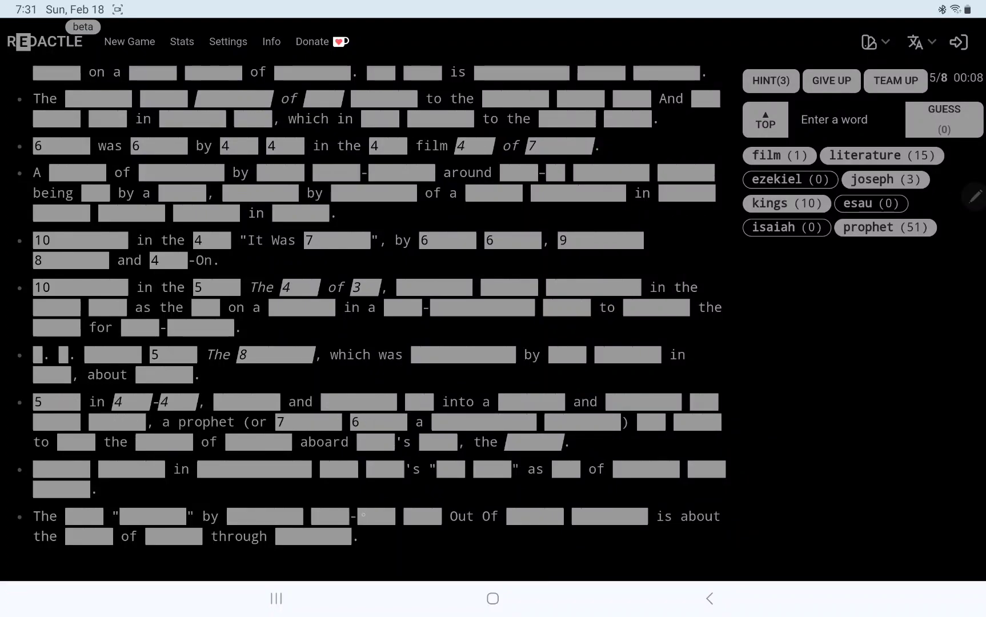
pyautogui.scroll(-2, 378, 309)
pyautogui.click(84, 433)
pyautogui.click(152, 432)
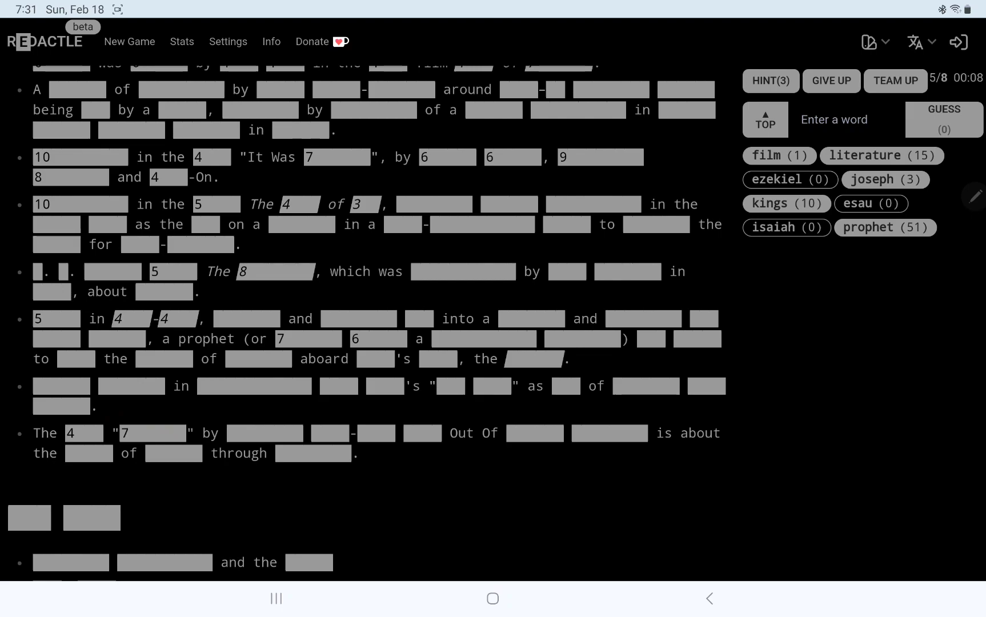
pyautogui.click(61, 386)
pyautogui.write('song')
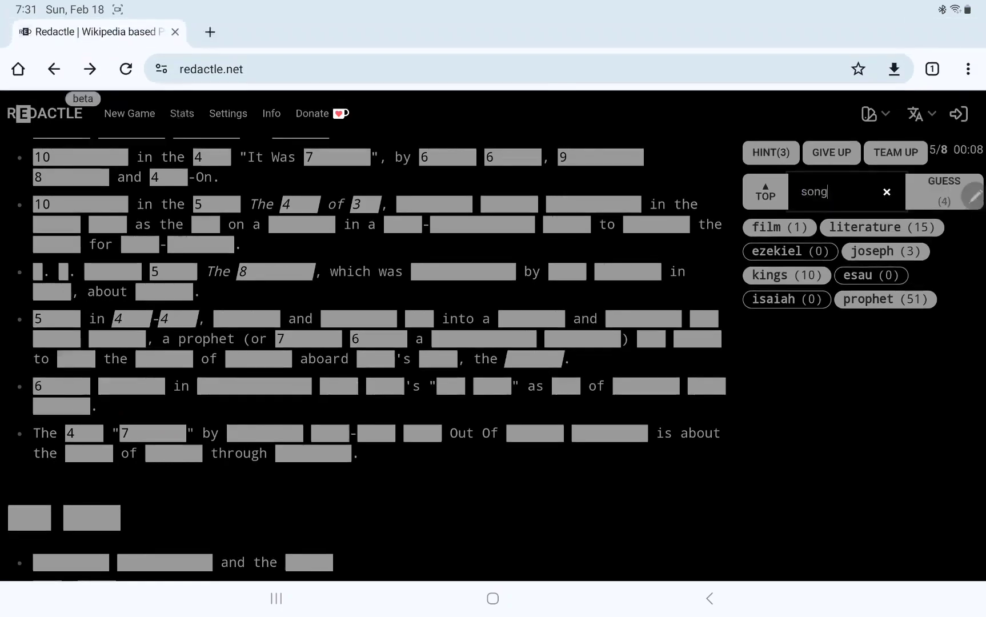
# Guess 'song' for 8 hits, then show letter counts after 'by' on the last bullet
pyautogui.press('Return')
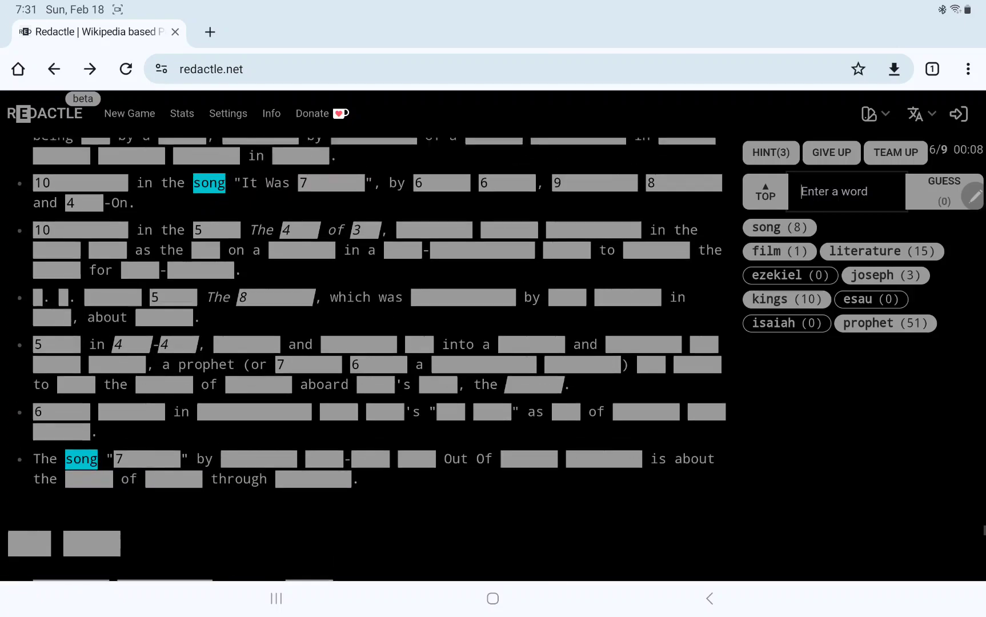
pyautogui.scroll(2, 370, 347)
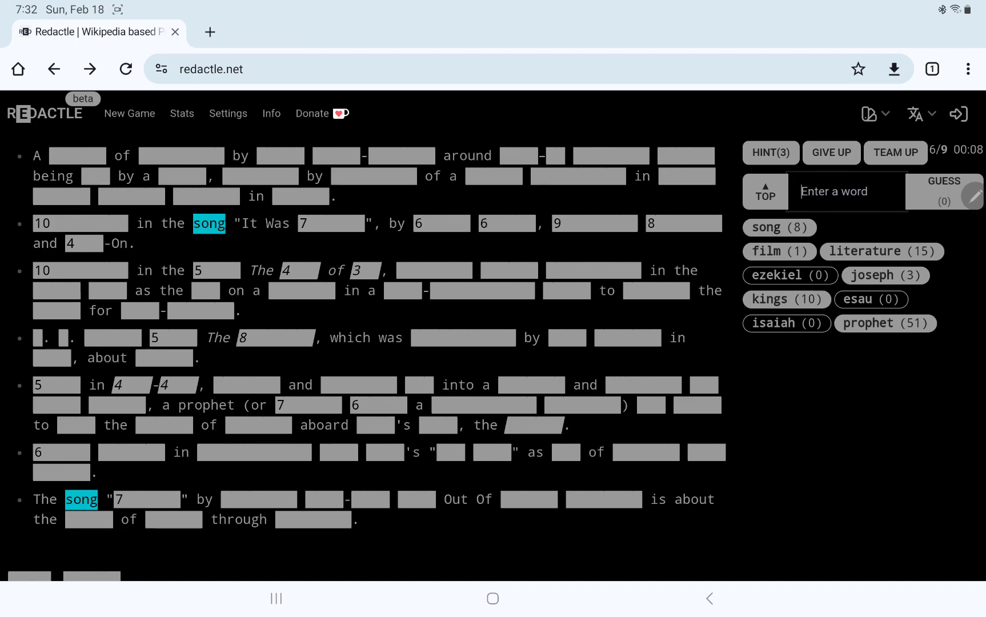
pyautogui.click(258, 499)
pyautogui.click(323, 499)
pyautogui.click(370, 498)
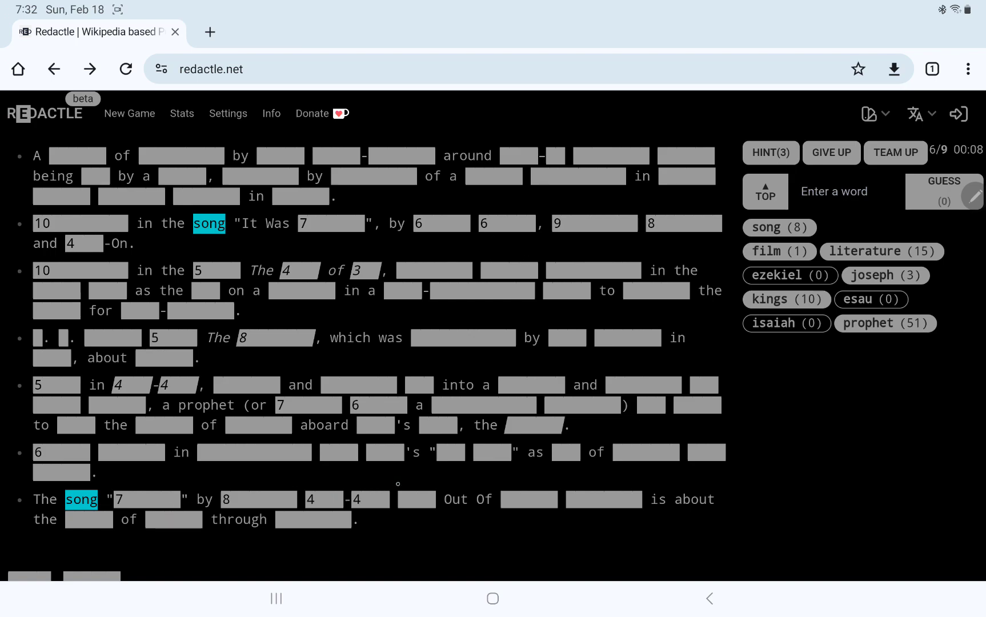
pyautogui.click(415, 499)
# Show letter counts for the rest of the Out Of line and the heading below it
pyautogui.click(528, 498)
pyautogui.click(604, 499)
pyautogui.click(89, 519)
pyautogui.click(173, 520)
pyautogui.click(313, 519)
pyautogui.scroll(-3, 370, 347)
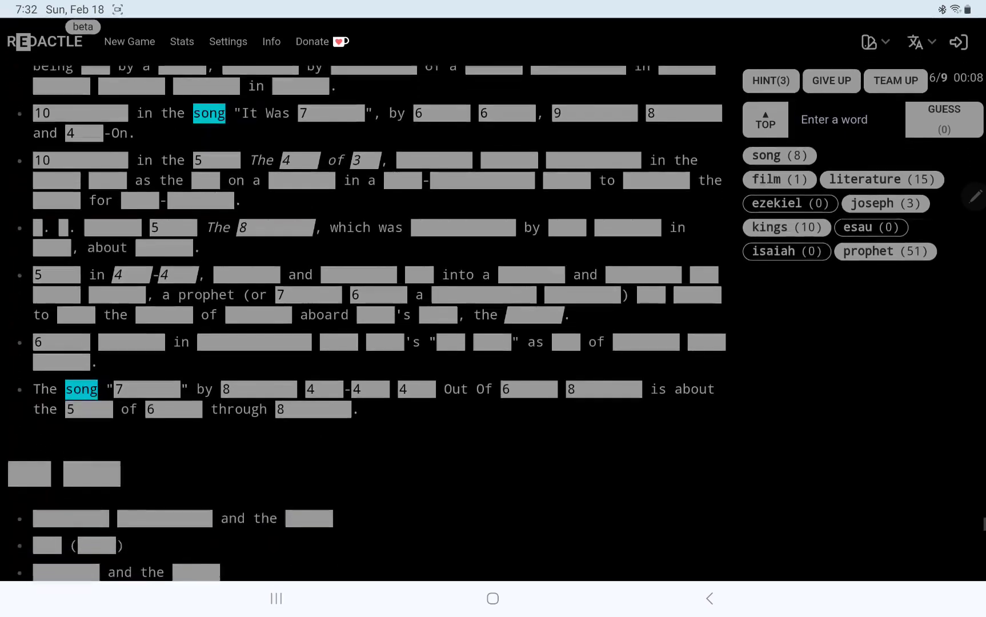
pyautogui.click(29, 474)
pyautogui.click(91, 473)
pyautogui.scroll(4, 369, 308)
pyautogui.scroll(5, 370, 347)
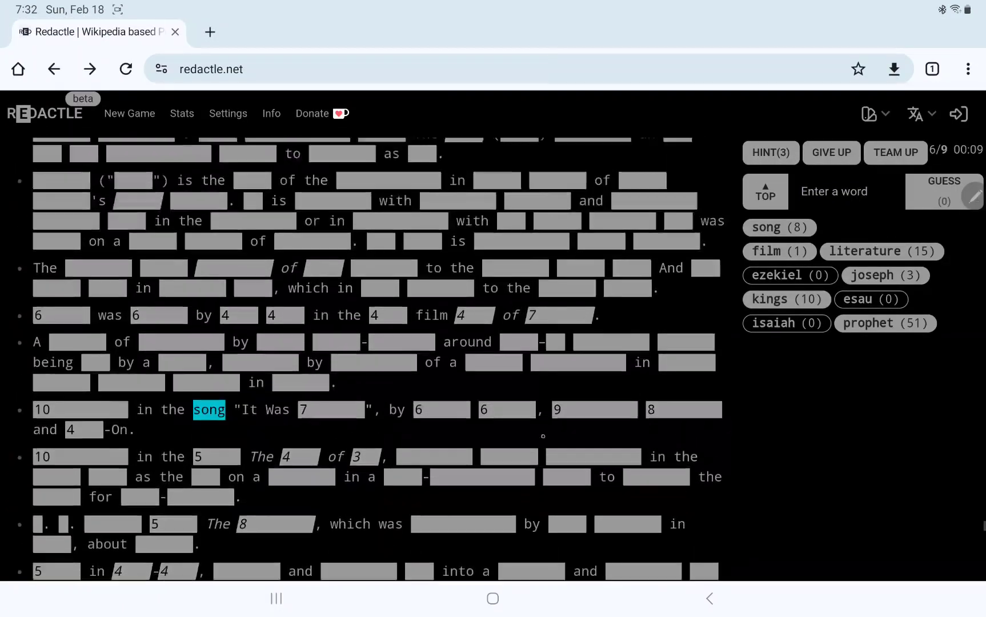
pyautogui.scroll(5, 370, 347)
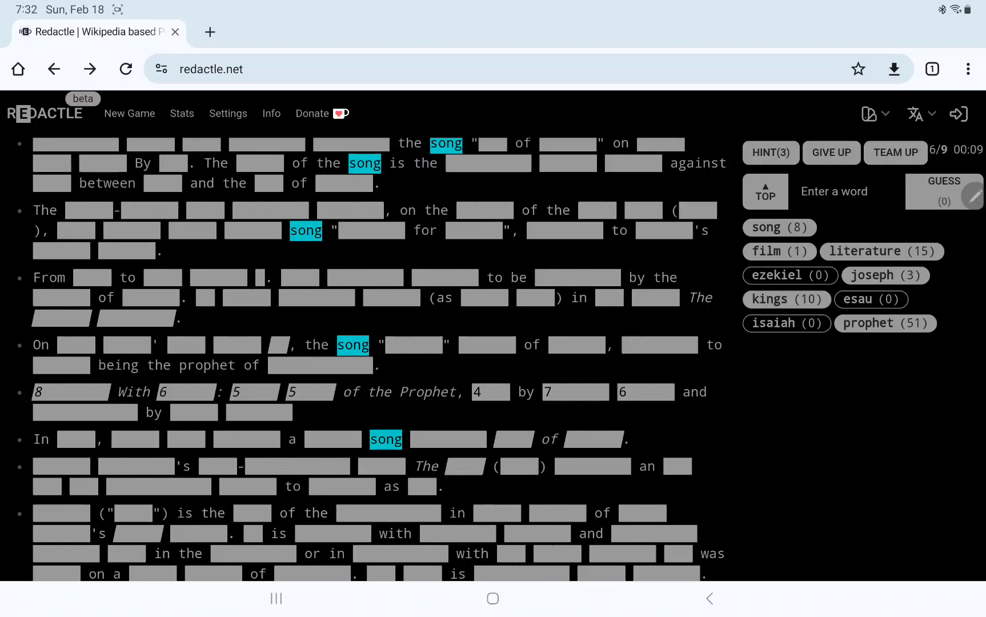
pyautogui.write('god')
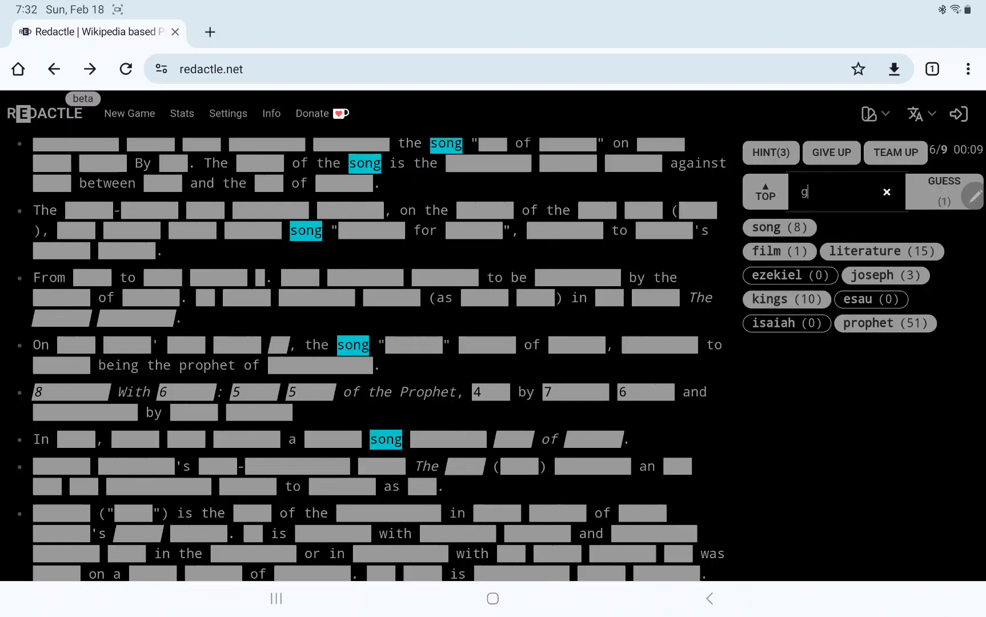
# Guess 'god', 'my' and 'here', returning to the top of the article
pyautogui.press('Return')
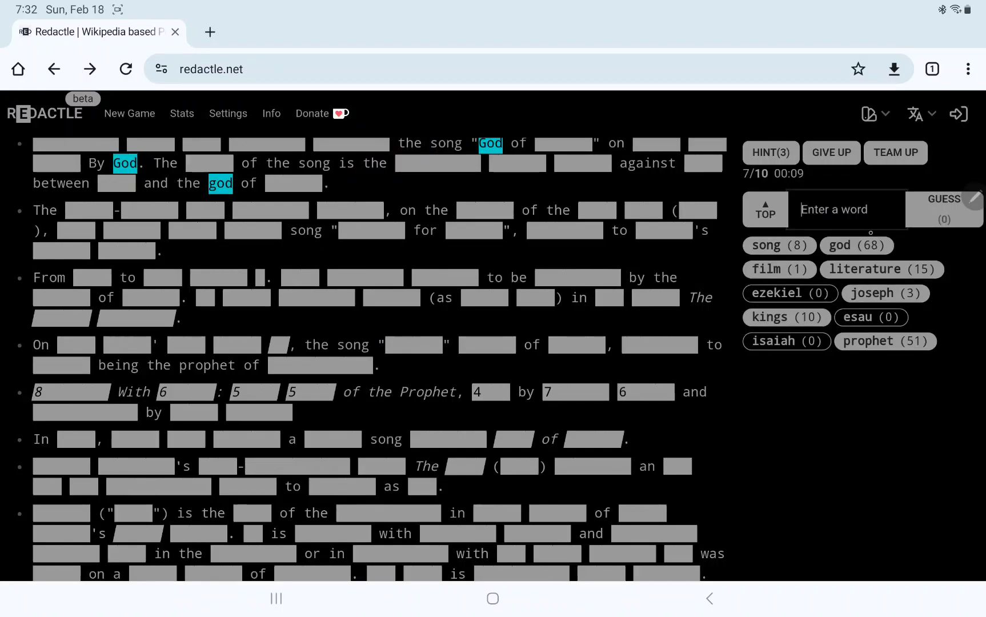
pyautogui.click(764, 209)
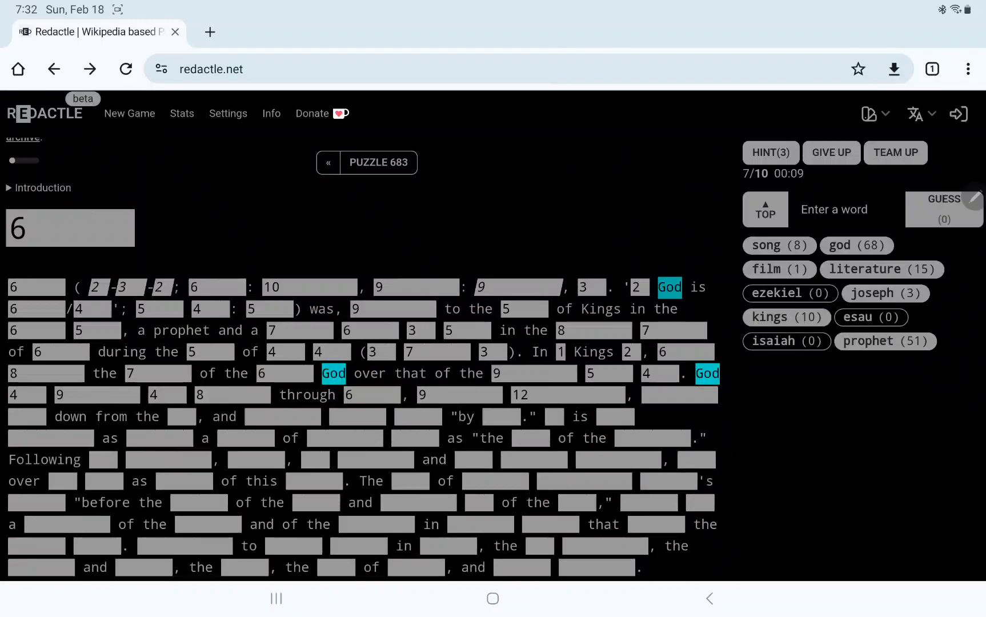
pyautogui.write('my')
pyautogui.press('Return')
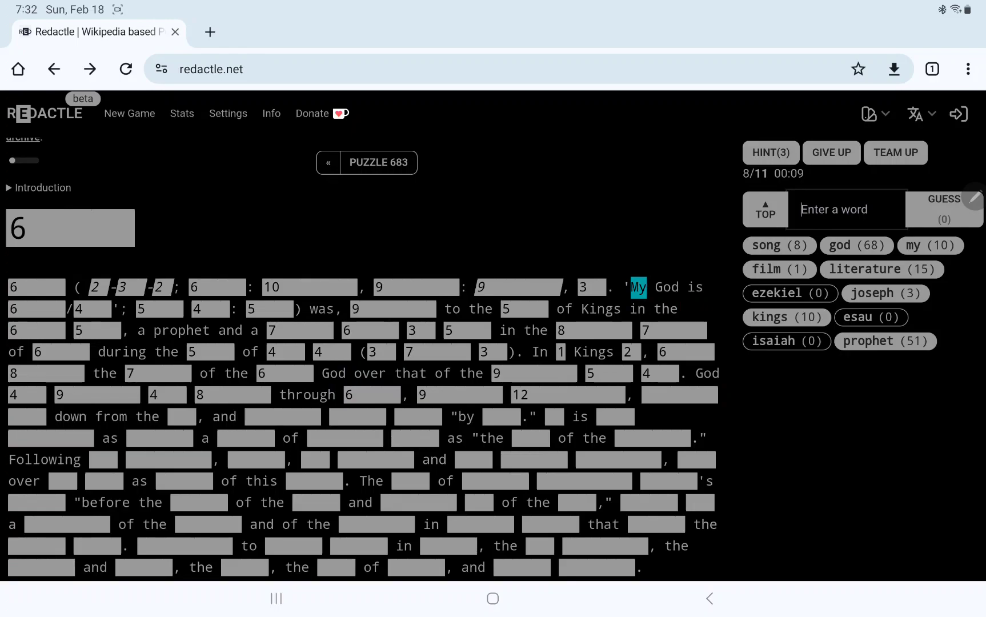
pyautogui.write('here')
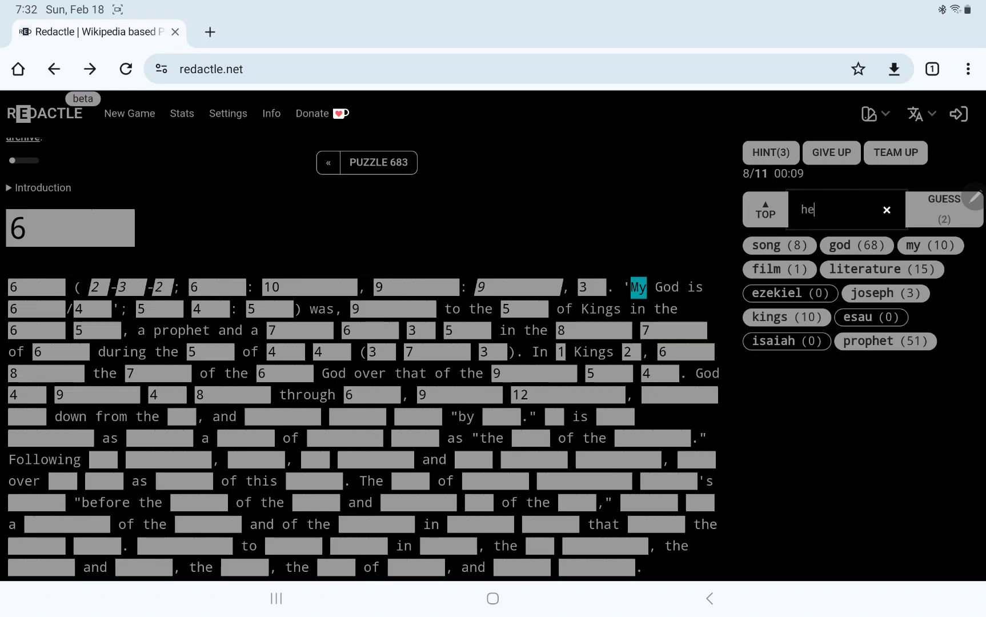
pyautogui.press('Return')
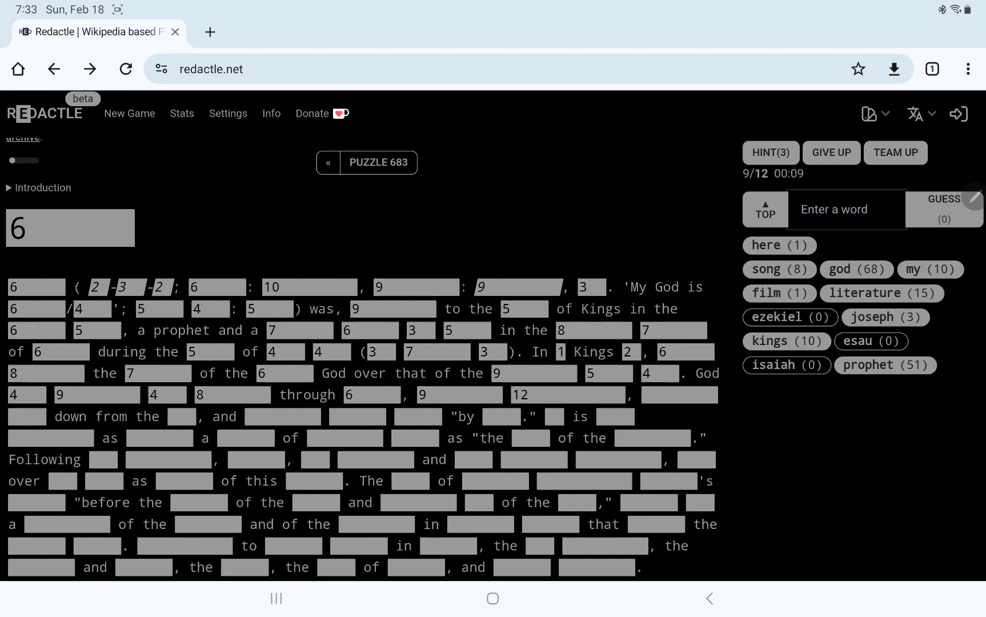
pyautogui.write('figure')
# Guess 'figure', 'leader' (7 hits), 'people' (19) and 'tribe' (1), checking one hidden word's length
pyautogui.press('Return')
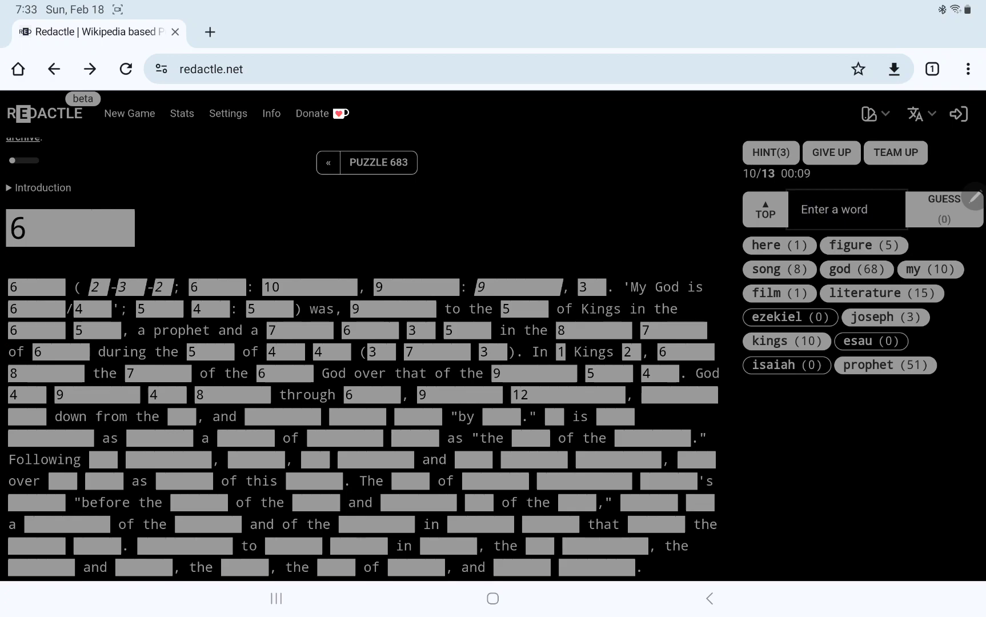
pyautogui.write('leader')
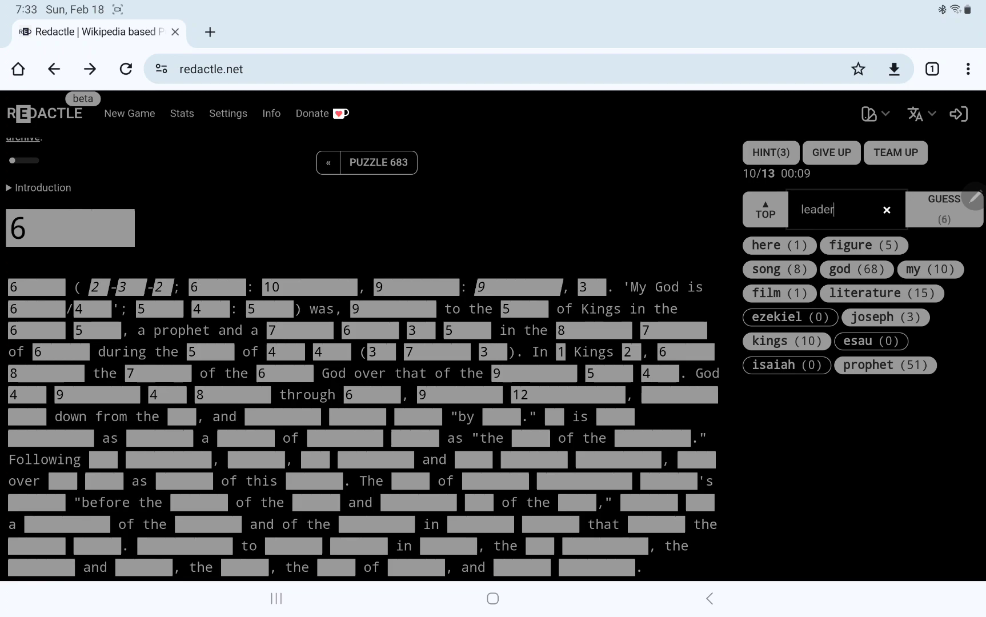
pyautogui.press('Return')
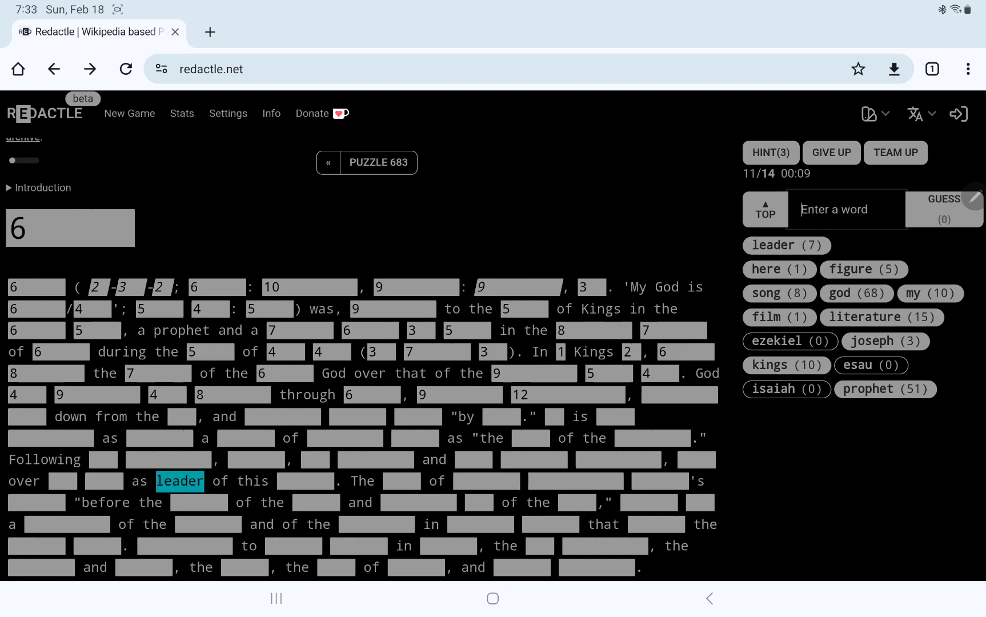
pyautogui.click(305, 481)
pyautogui.write('people')
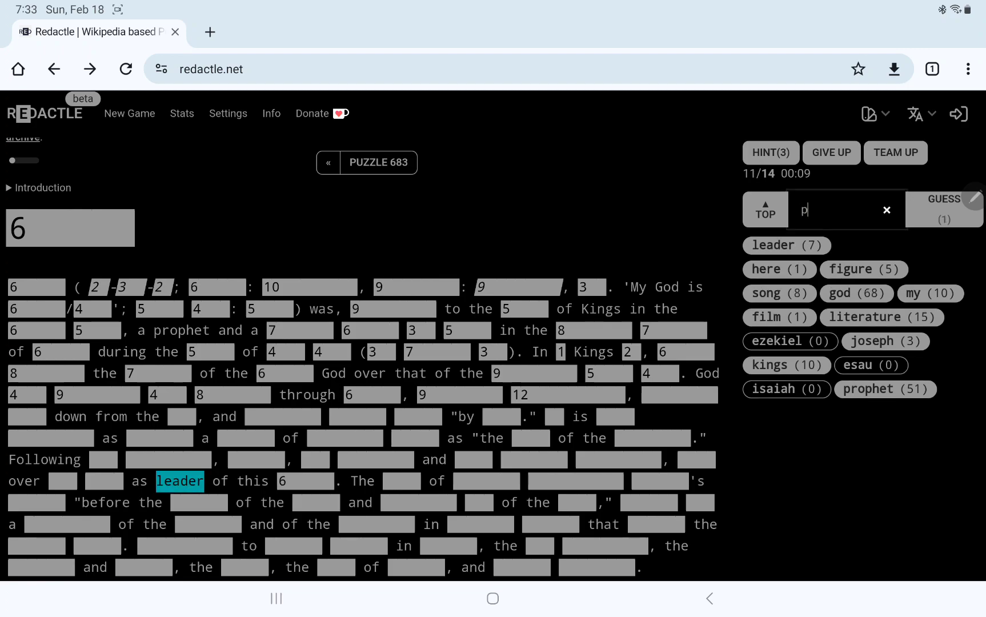
pyautogui.press('Return')
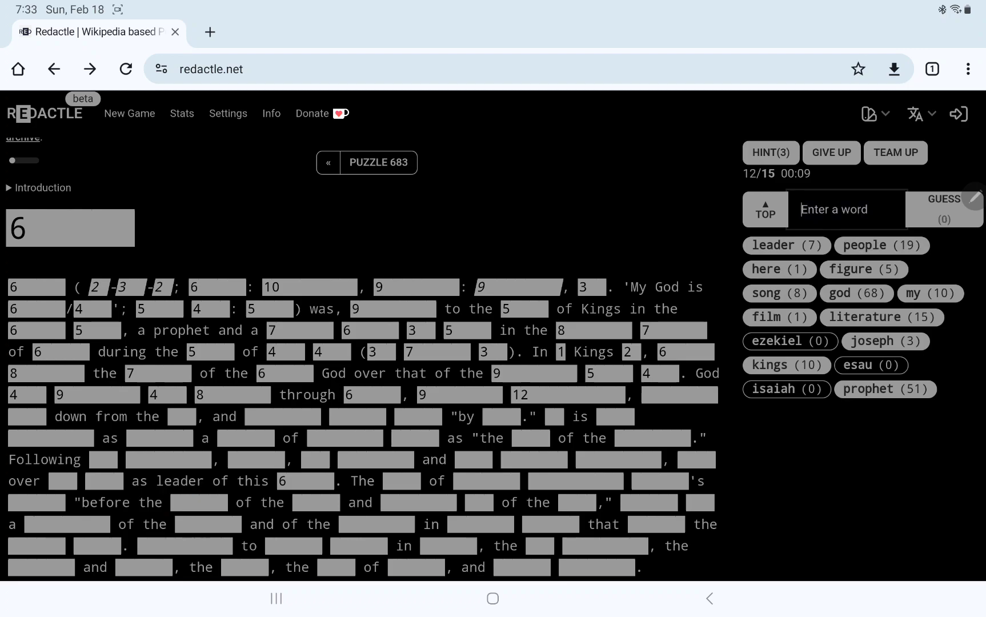
pyautogui.write('tribe')
pyautogui.press('Return')
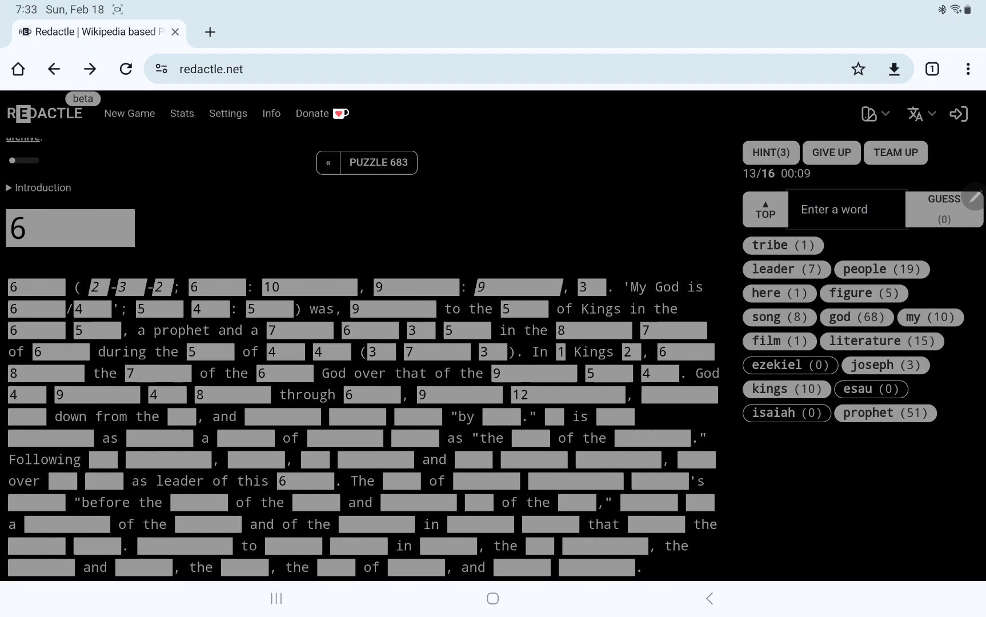
# Jump to 'tribe', show nearby hidden word lengths, then guess 'samuel' (no hits)
pyautogui.click(782, 245)
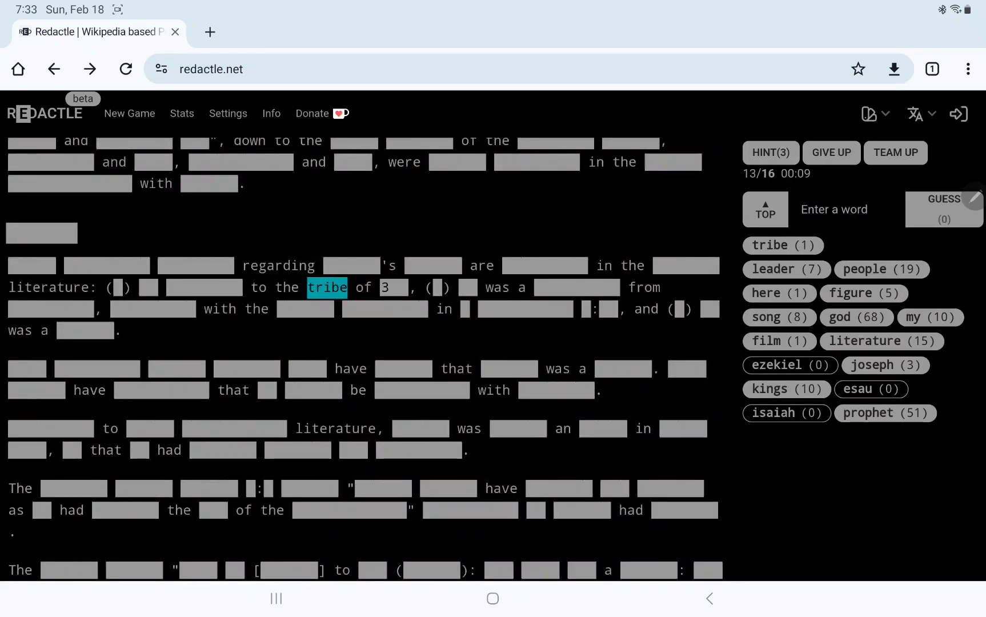
pyautogui.click(204, 287)
pyautogui.click(577, 287)
pyautogui.scroll(5, 362, 347)
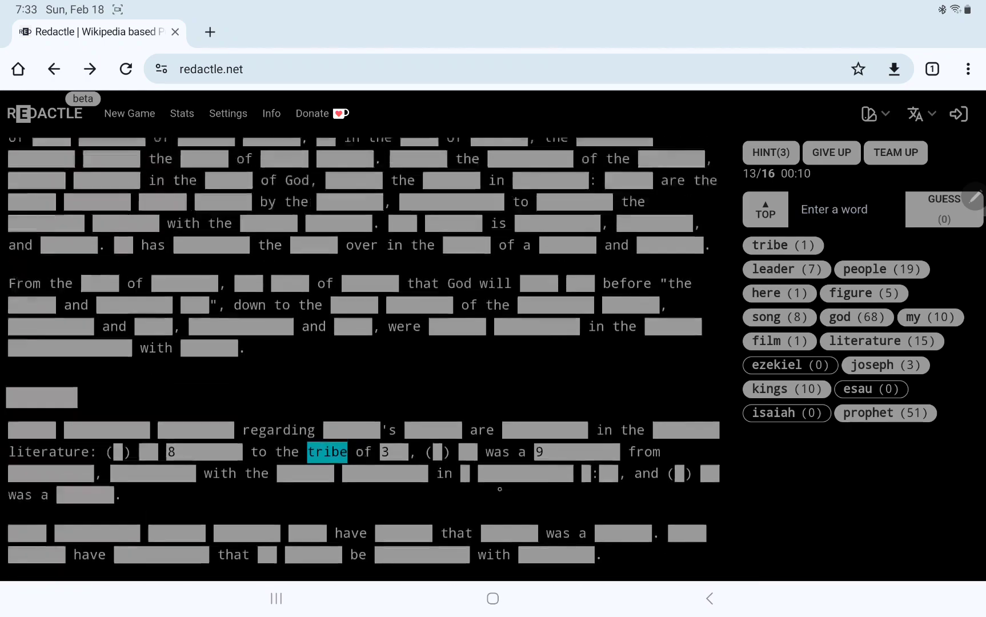
pyautogui.click(538, 360)
pyautogui.click(580, 359)
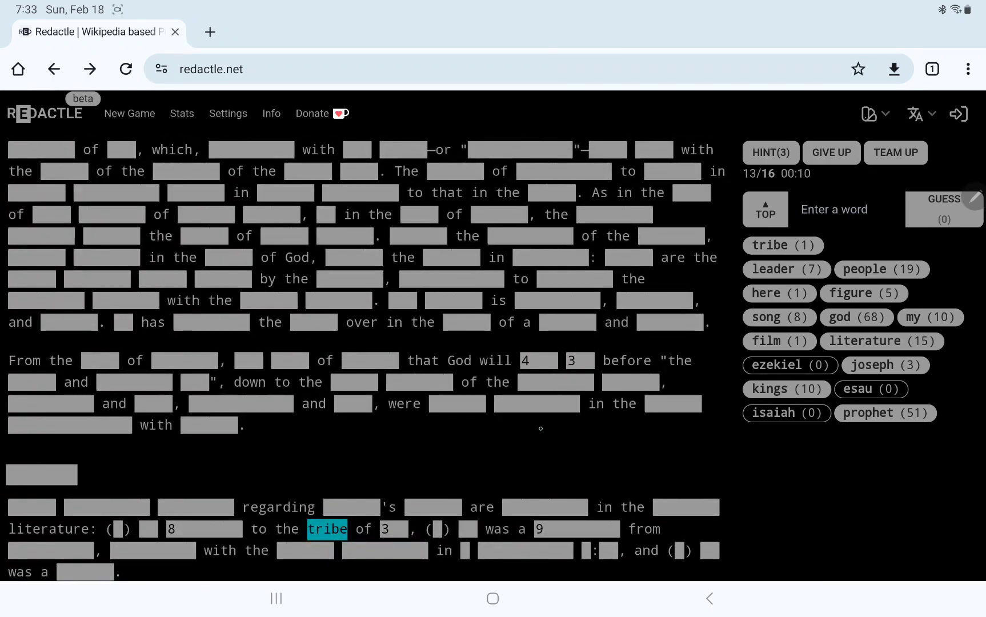
pyautogui.scroll(5, 362, 348)
pyautogui.scroll(5, 362, 348)
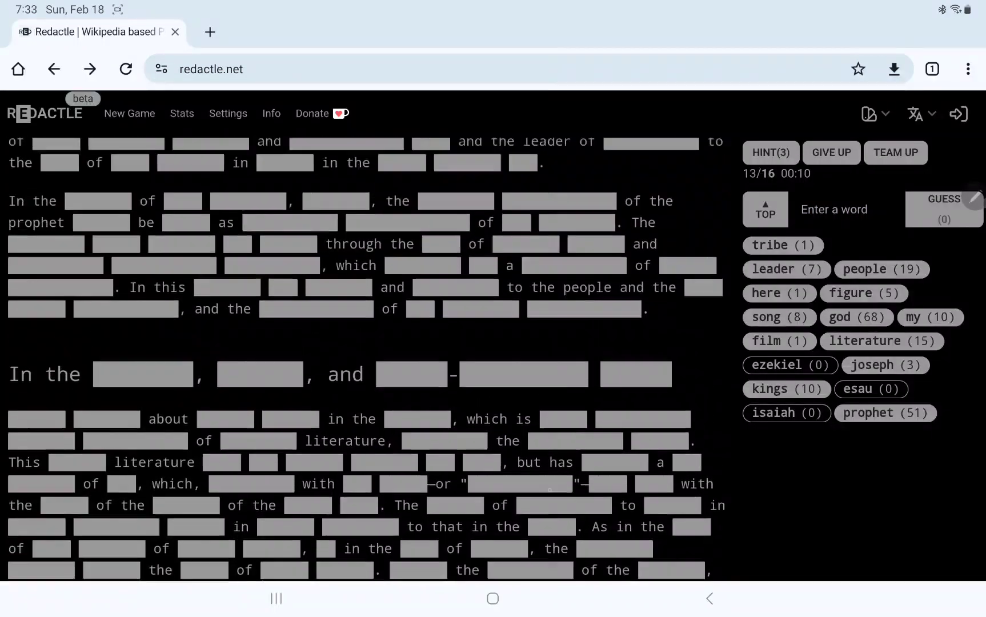
pyautogui.scroll(3, 363, 347)
pyautogui.scroll(5, 362, 348)
pyautogui.scroll(3, 362, 347)
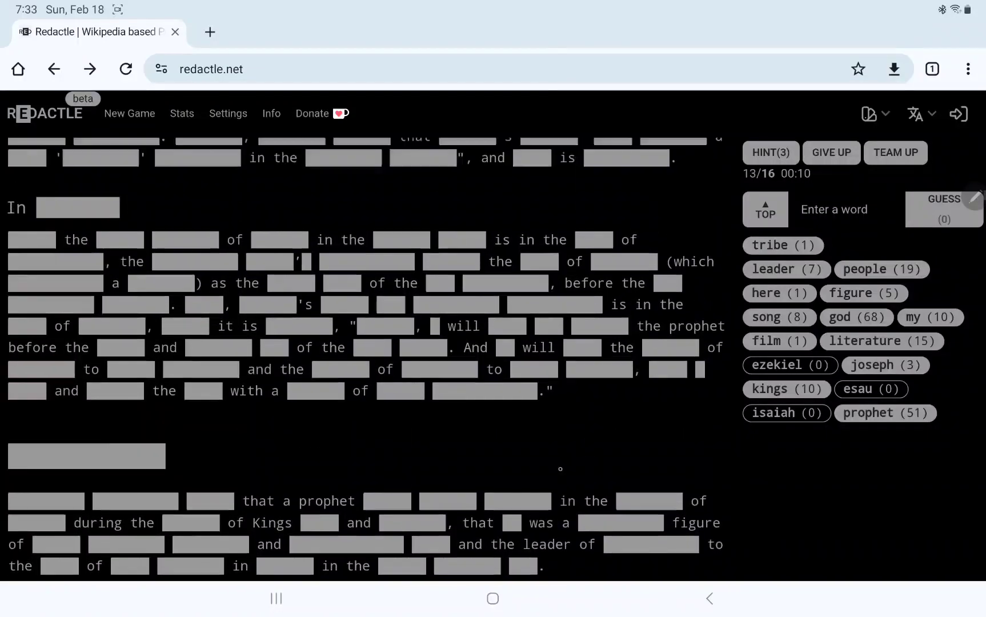
pyautogui.scroll(5, 362, 348)
pyautogui.scroll(2, 363, 347)
pyautogui.scroll(5, 362, 347)
pyautogui.scroll(2, 363, 347)
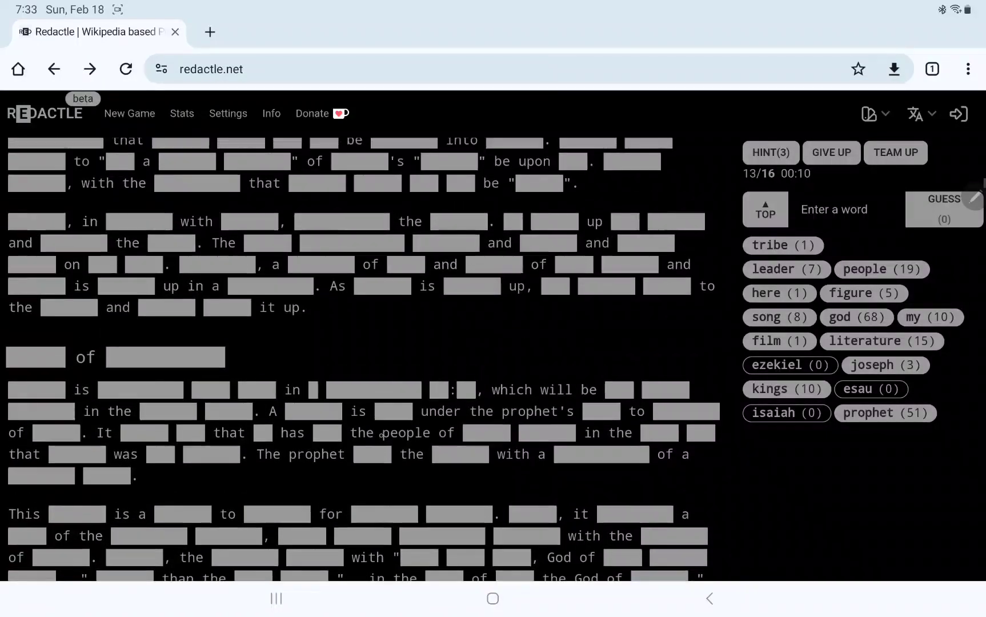
pyautogui.scroll(4, 362, 347)
pyautogui.scroll(5, 362, 347)
pyautogui.scroll(4, 362, 347)
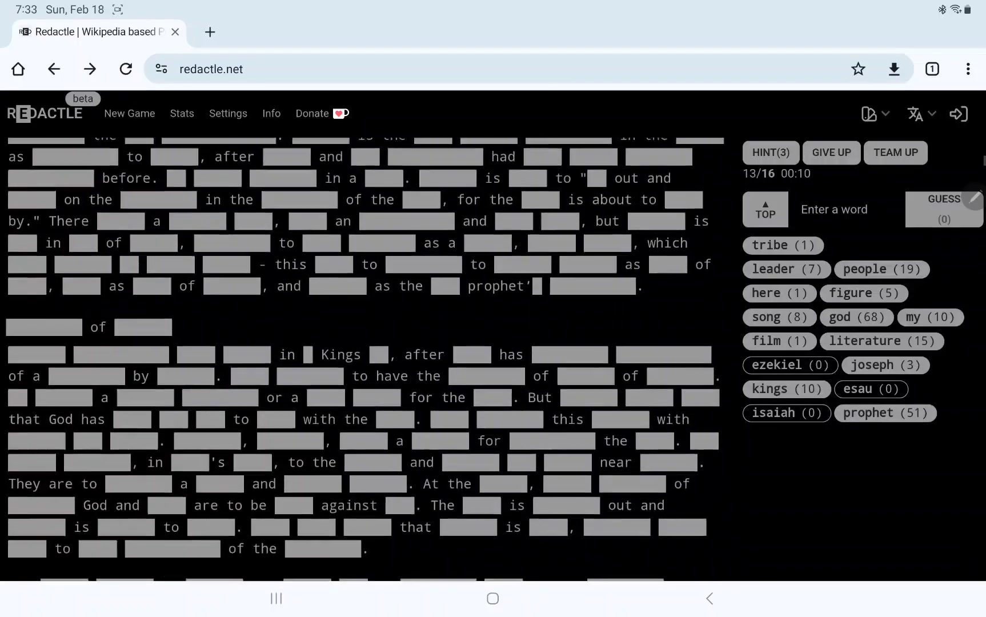
pyautogui.scroll(1, 362, 347)
pyautogui.write('s')
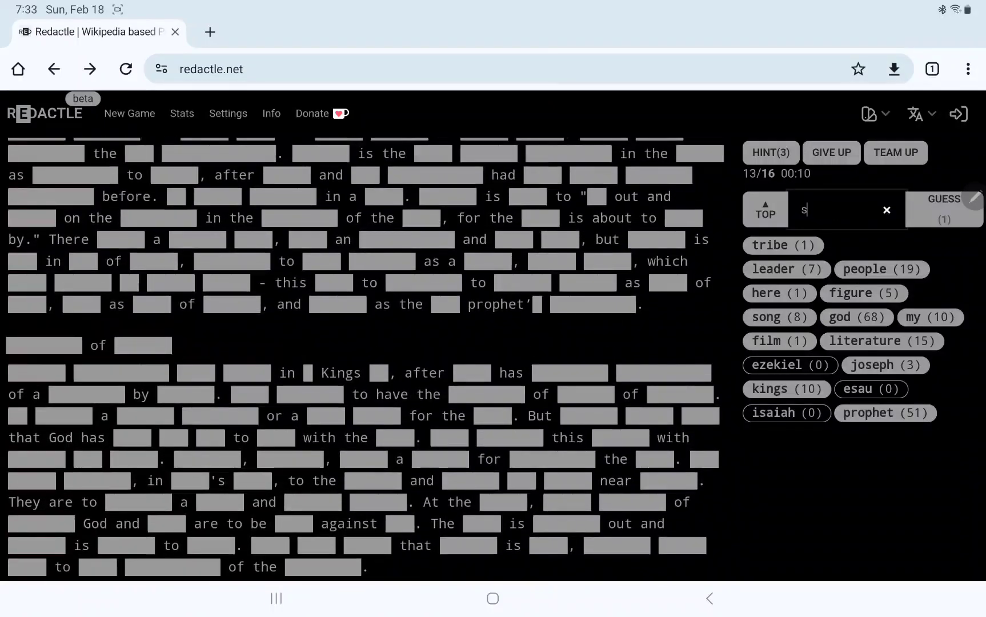
pyautogui.write('amu')
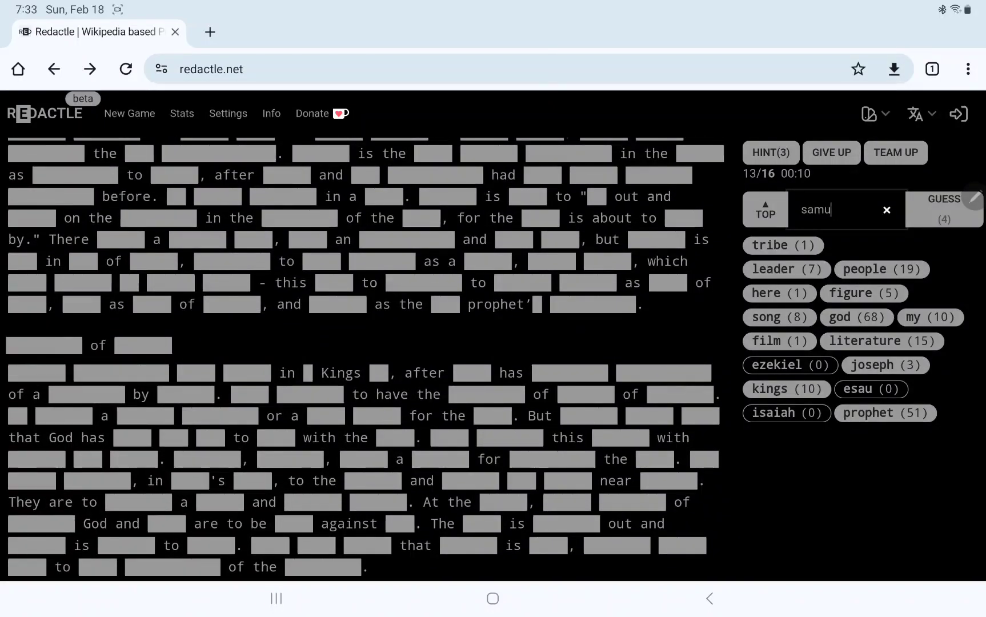
pyautogui.write('el')
pyautogui.press('Return')
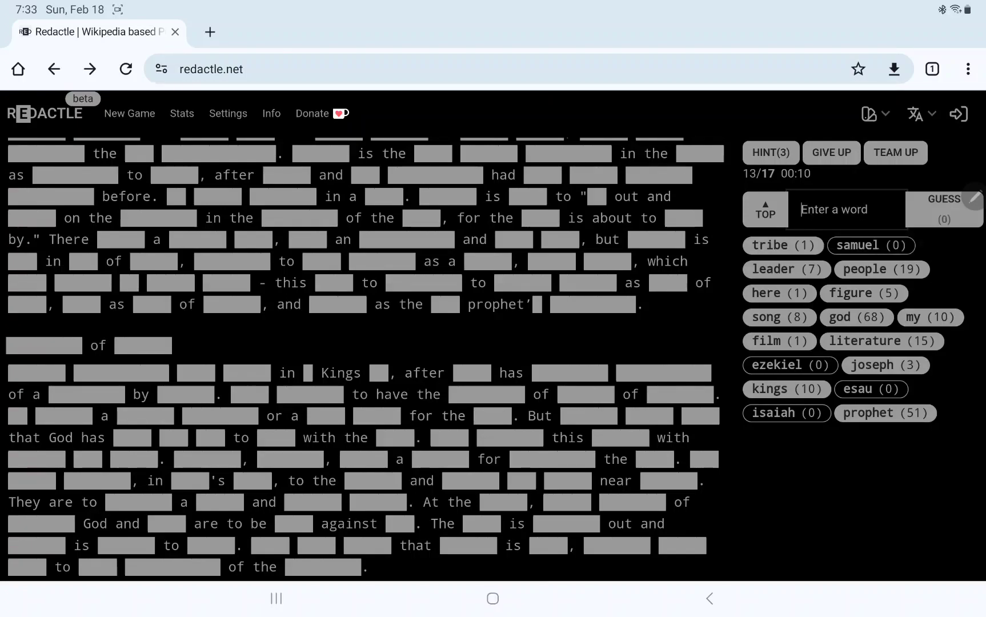
pyautogui.scroll(10, 366, 359)
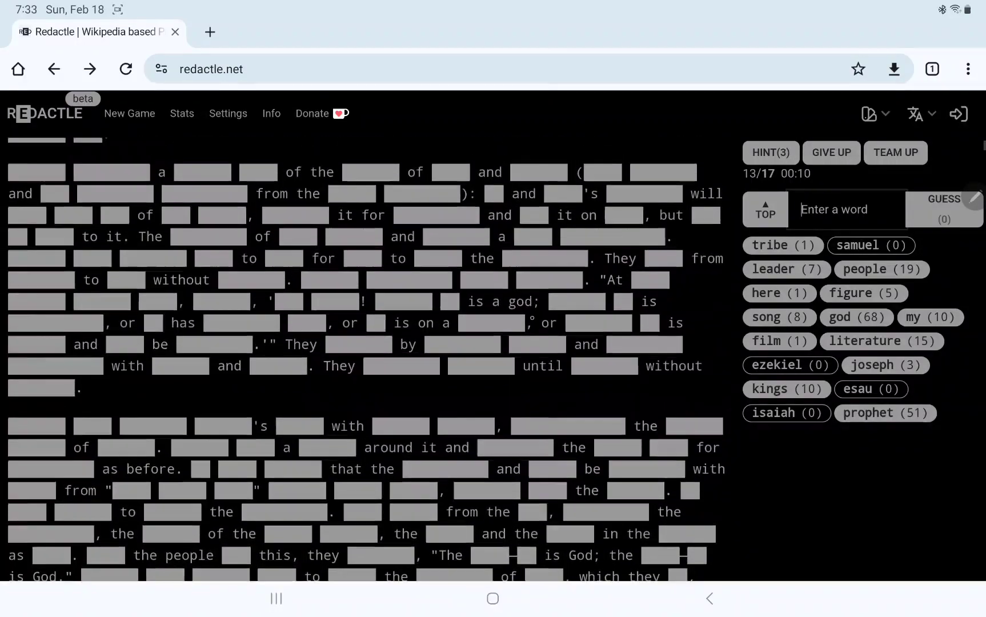
pyautogui.scroll(5, 366, 359)
pyautogui.scroll(5, 366, 358)
pyautogui.scroll(5, 366, 358)
pyautogui.scroll(5, 366, 358)
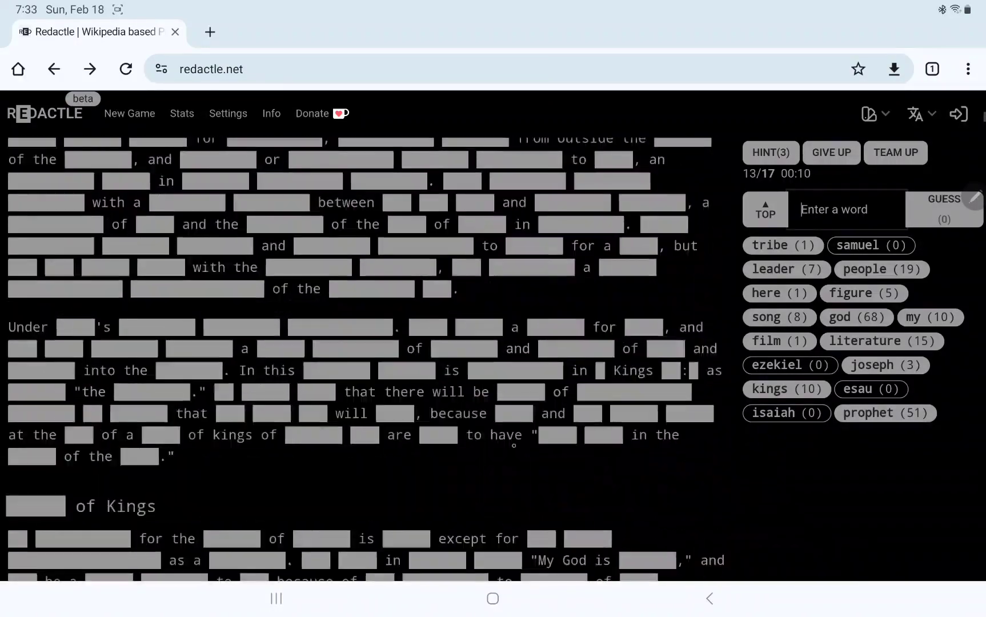
pyautogui.scroll(5, 366, 359)
pyautogui.scroll(5, 366, 359)
pyautogui.scroll(5, 366, 358)
pyautogui.scroll(3, 366, 359)
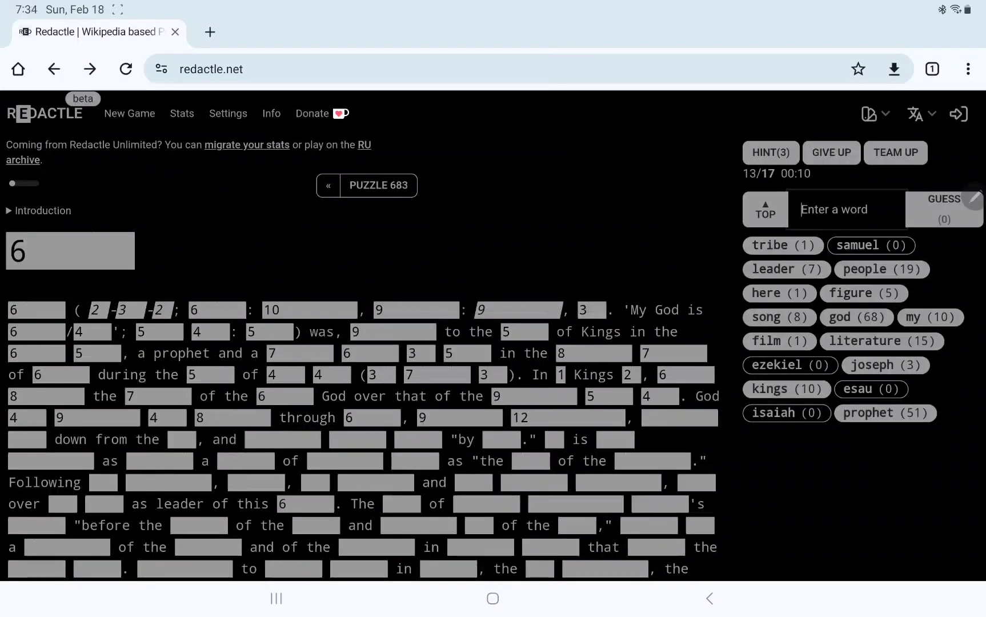
pyautogui.write('lion')
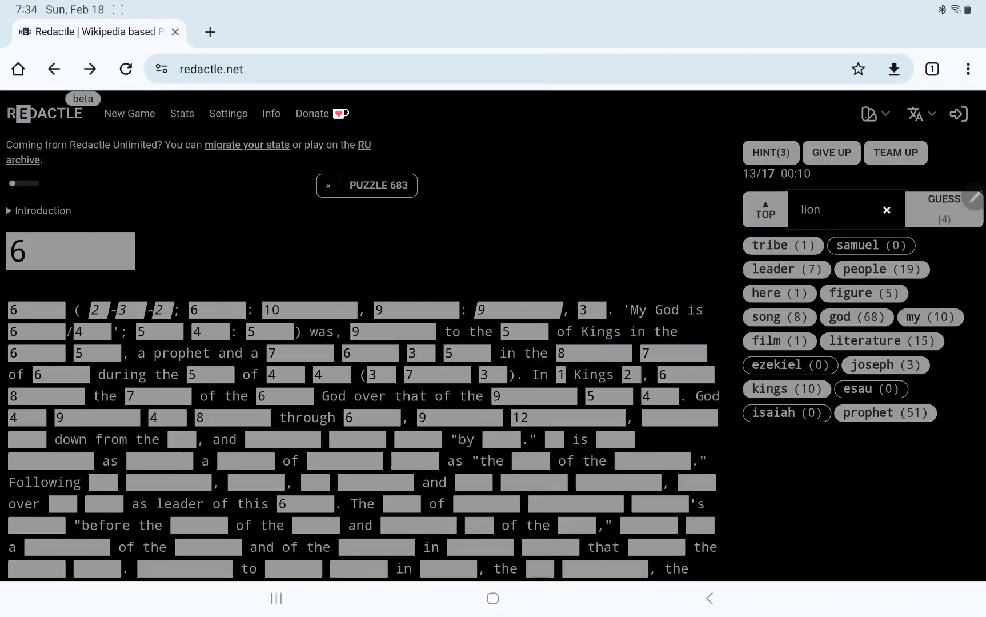
# Guess 'lion' and 'jesus' (27 hits), then show lengths of hidden words around Jesus
pyautogui.press('Return')
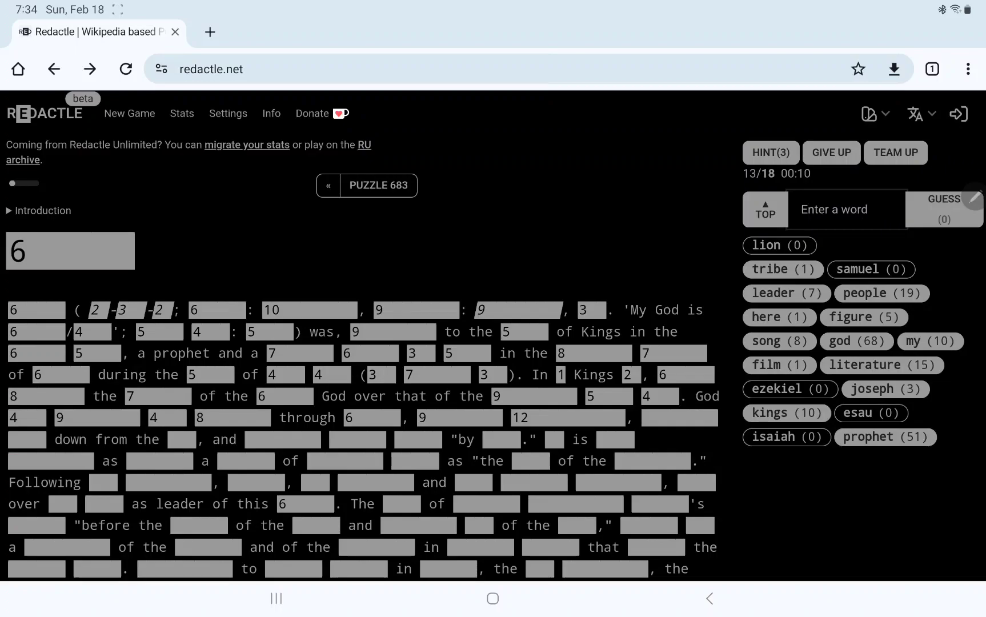
pyautogui.write('jesus')
pyautogui.press('Return')
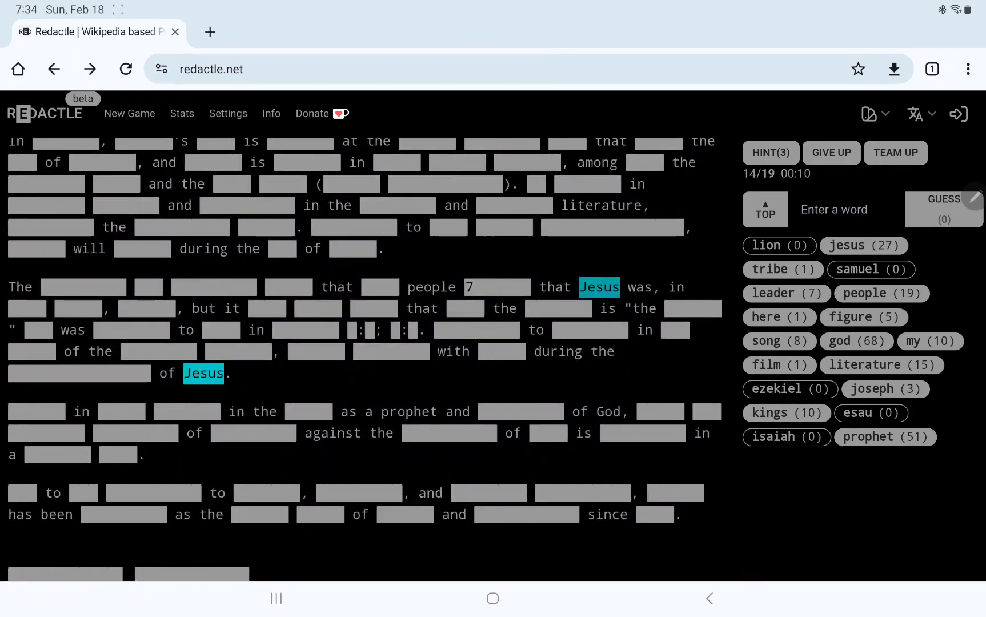
pyautogui.click(380, 286)
pyautogui.click(79, 308)
pyautogui.click(27, 308)
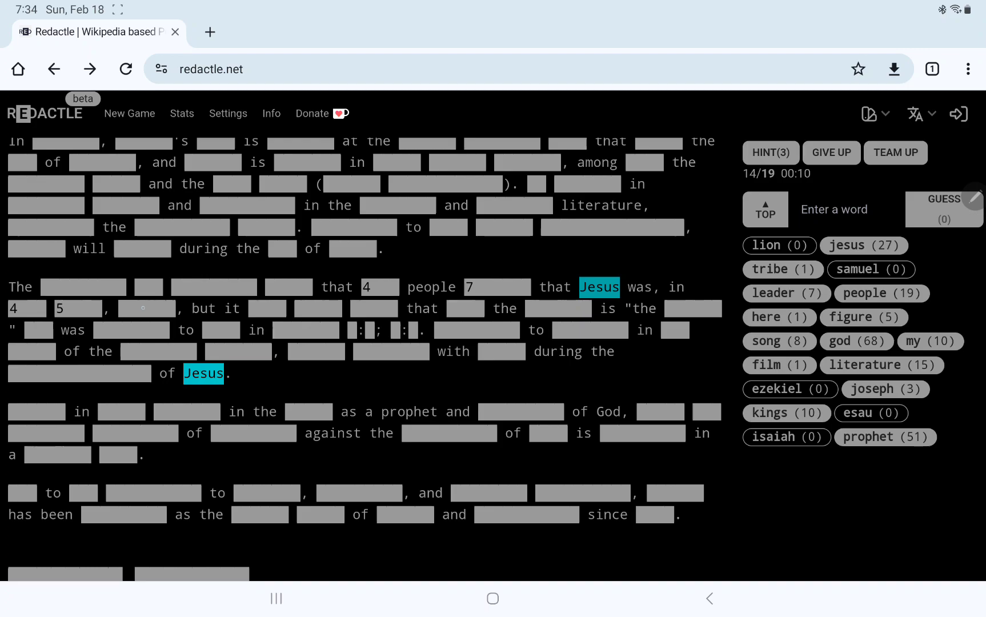
pyautogui.click(146, 307)
pyautogui.click(267, 308)
pyautogui.write('elijah')
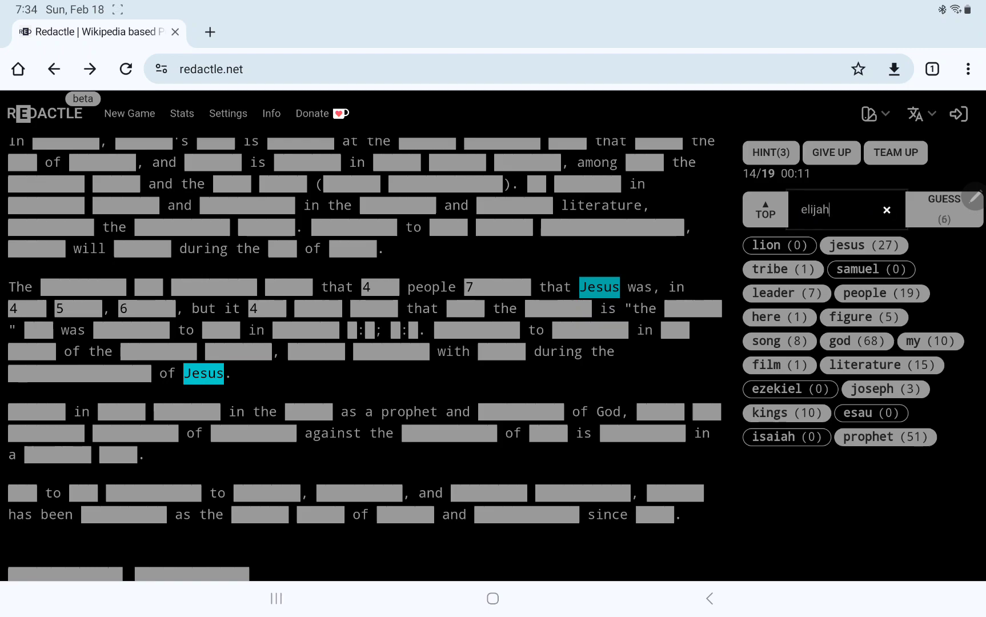
# Guess 'elijah' to solve puzzle 683, then close the statistics summary
pyautogui.press('Return')
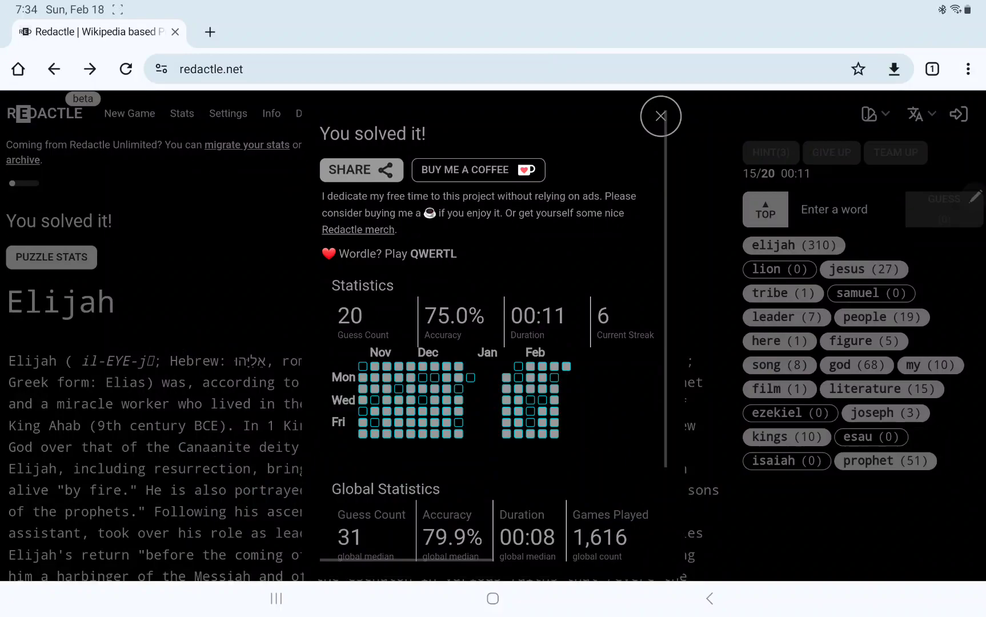
pyautogui.scroll(-3, 493, 337)
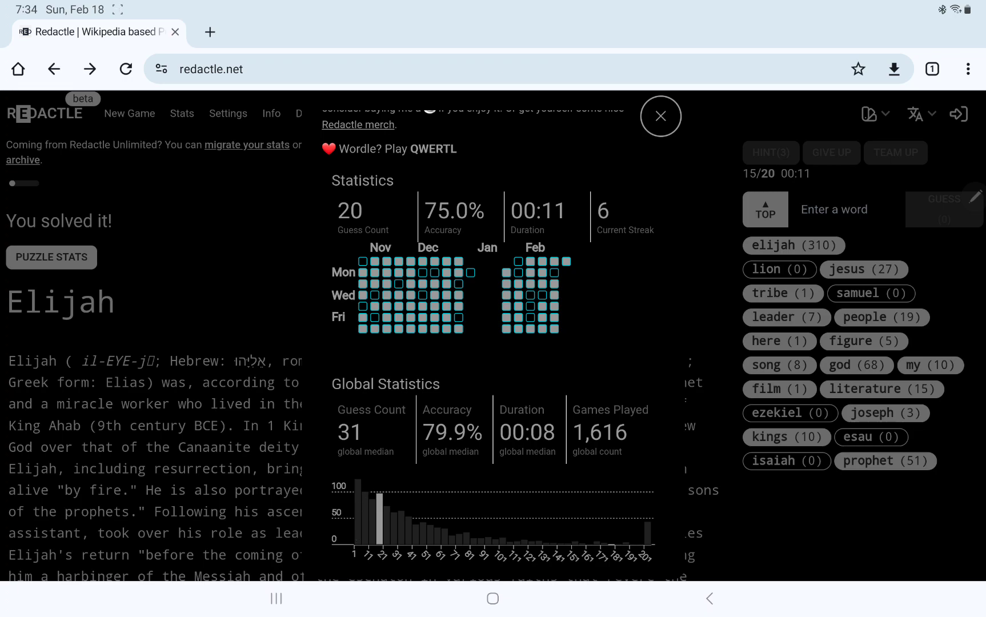
pyautogui.press('Escape')
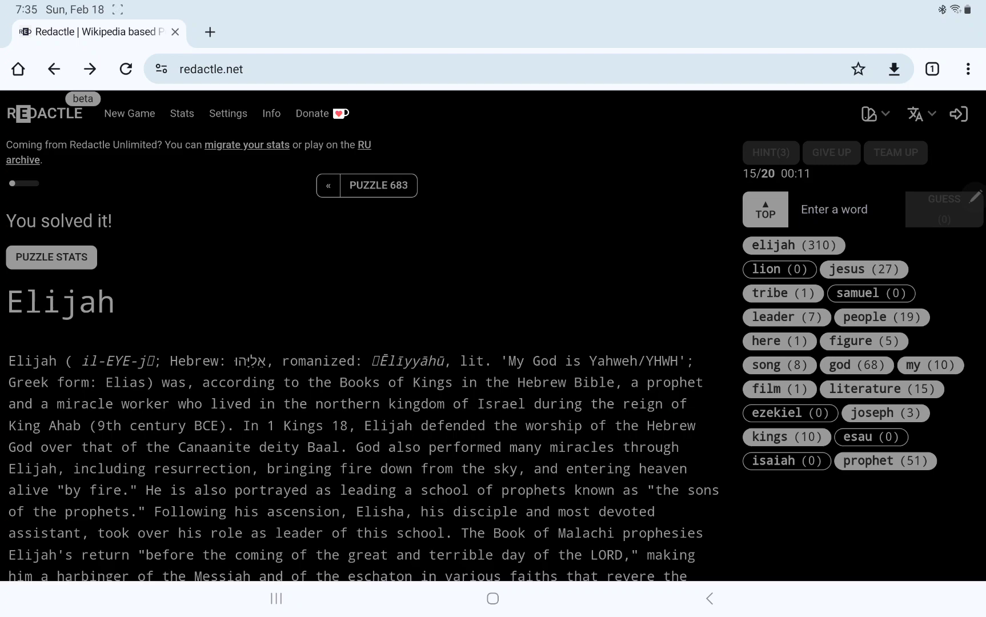
pyautogui.scroll(-2, 537, 445)
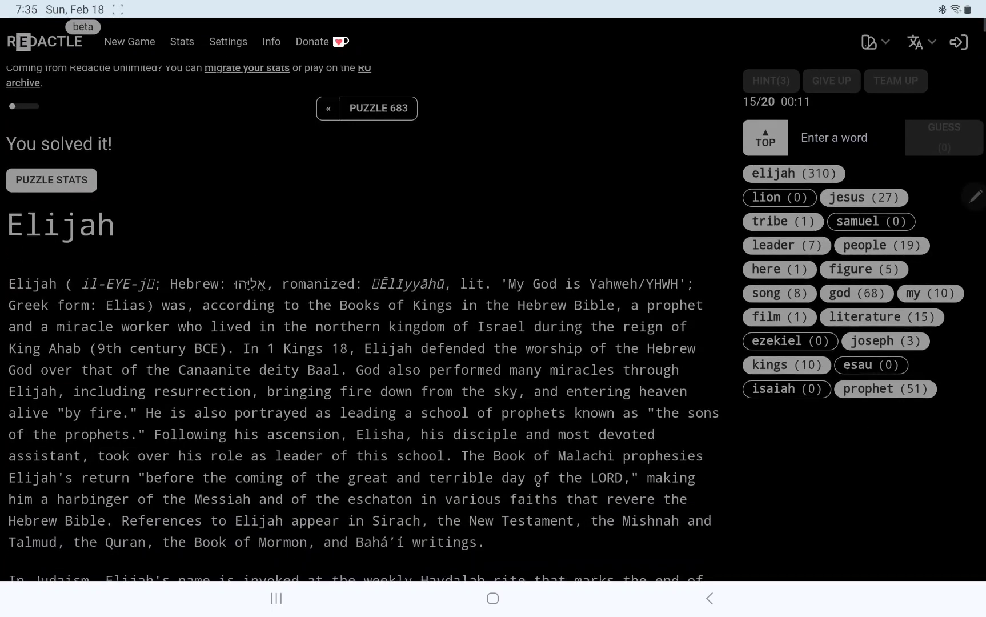
pyautogui.scroll(-2, 537, 446)
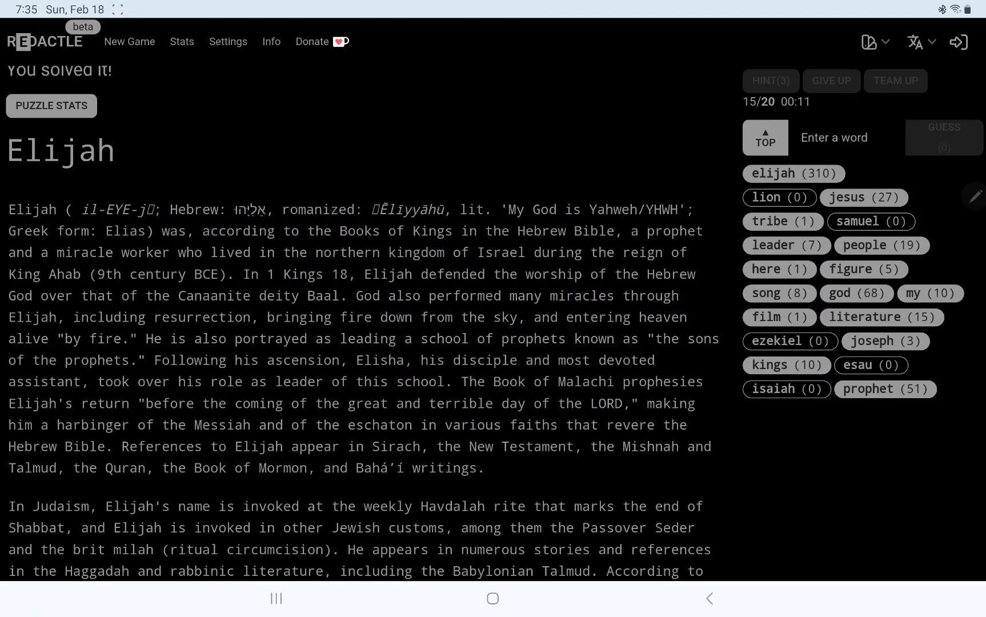
pyautogui.scroll(-3, 362, 324)
pyautogui.scroll(-3, 362, 324)
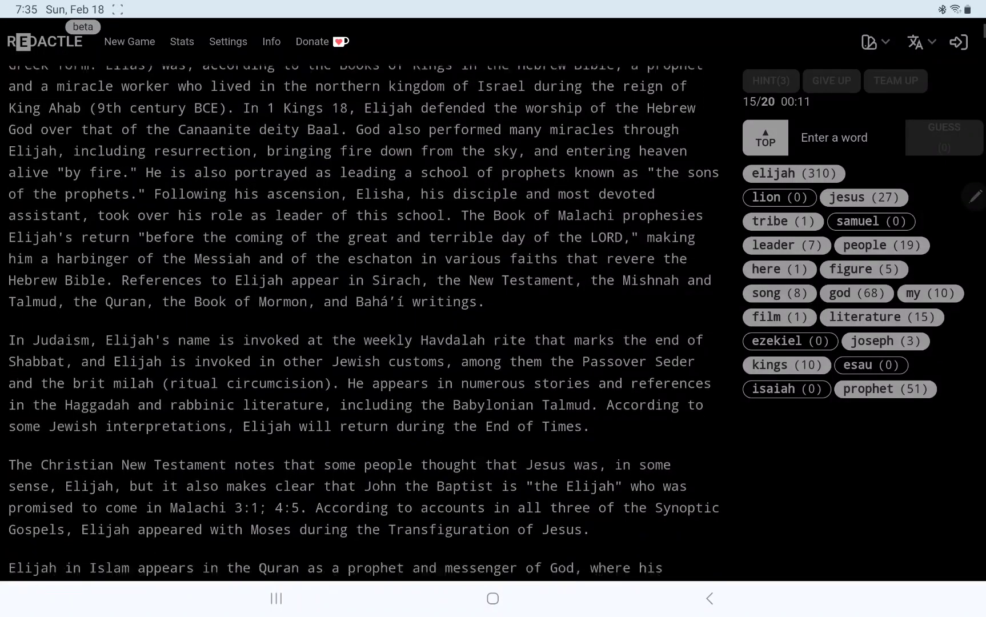
pyautogui.scroll(-3, 362, 324)
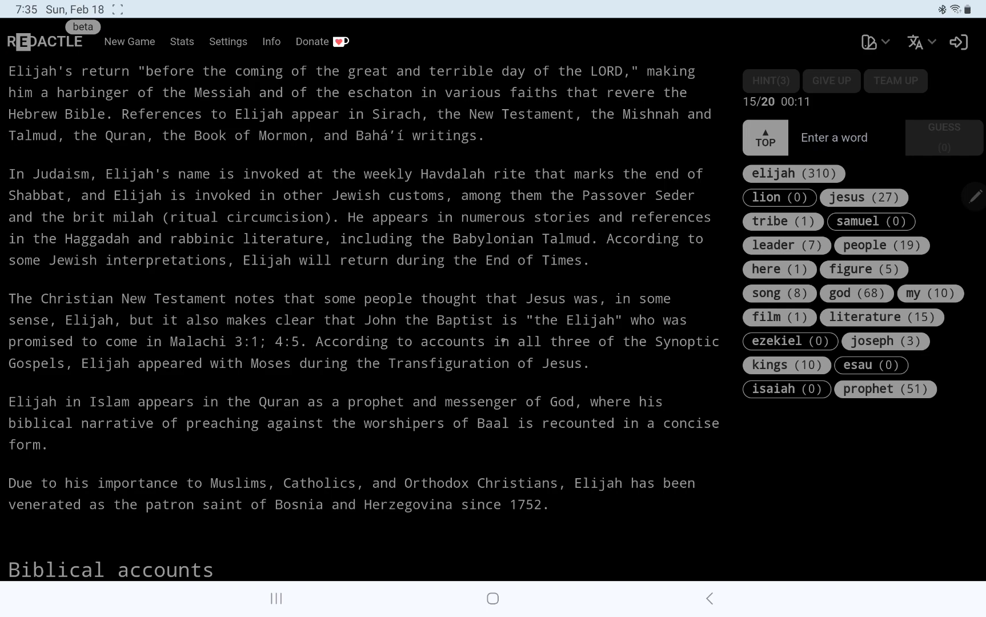
pyautogui.scroll(-4, 362, 323)
pyautogui.scroll(-4, 362, 324)
pyautogui.scroll(-4, 362, 323)
pyautogui.scroll(-2, 362, 324)
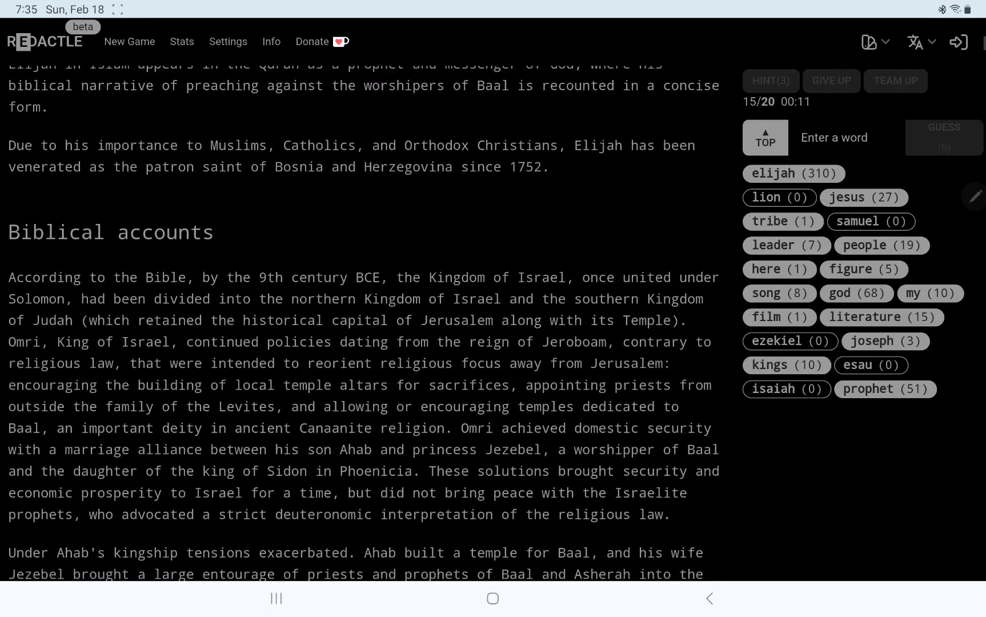
pyautogui.scroll(-4, 362, 324)
pyautogui.scroll(-3, 362, 324)
pyautogui.scroll(-3, 363, 324)
pyautogui.scroll(-2, 362, 324)
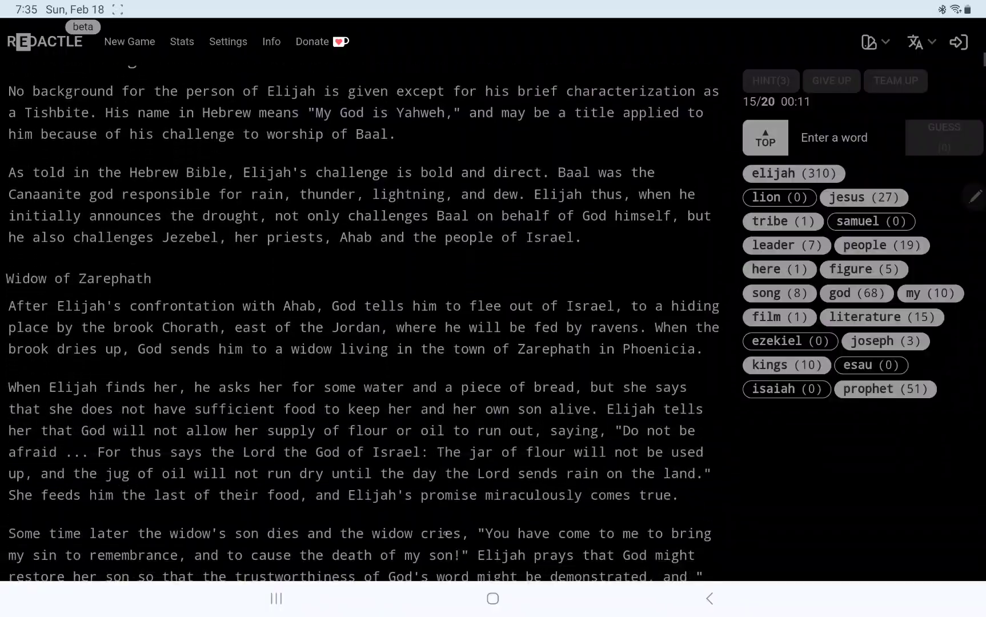
pyautogui.scroll(-5, 362, 324)
pyautogui.scroll(-5, 362, 324)
pyautogui.scroll(-5, 362, 324)
pyautogui.scroll(-5, 362, 324)
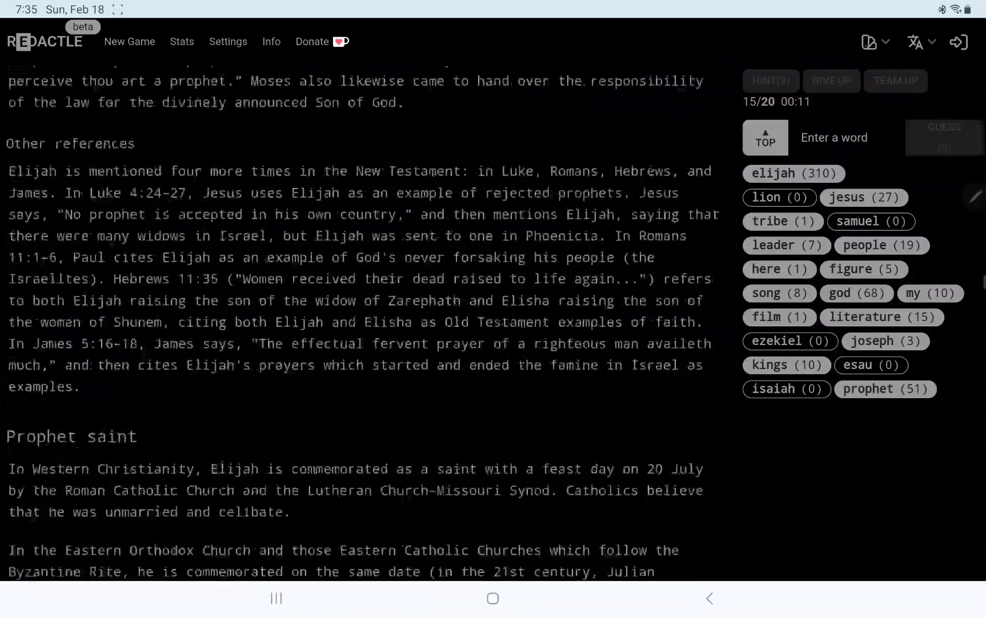
pyautogui.scroll(-5, 362, 324)
pyautogui.scroll(-5, 362, 324)
pyautogui.scroll(-5, 362, 324)
pyautogui.scroll(-5, 362, 324)
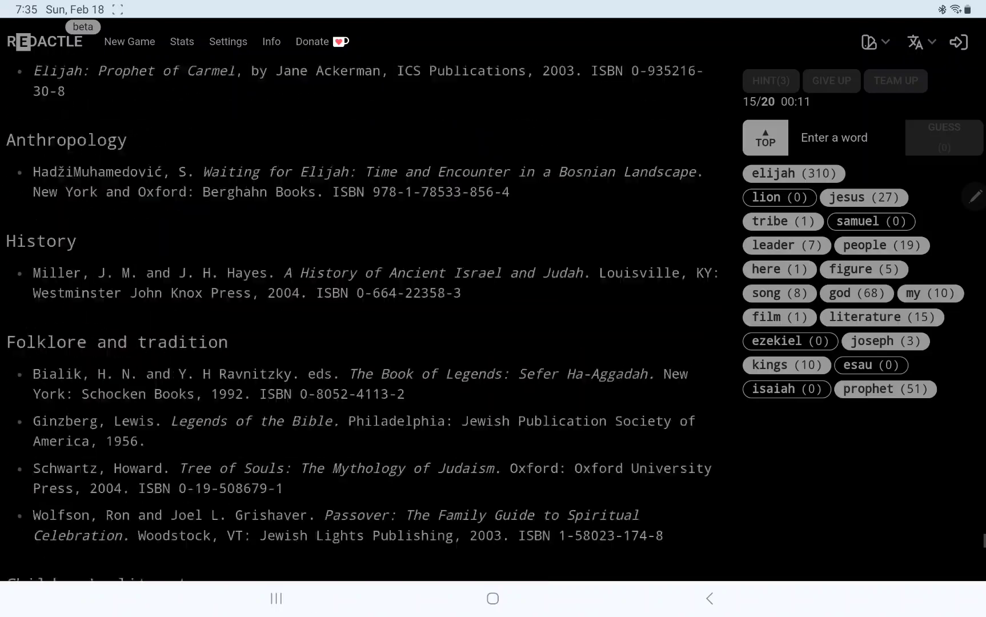
pyautogui.scroll(-5, 362, 324)
pyautogui.scroll(3, 362, 324)
pyautogui.scroll(5, 362, 324)
pyautogui.scroll(3, 362, 323)
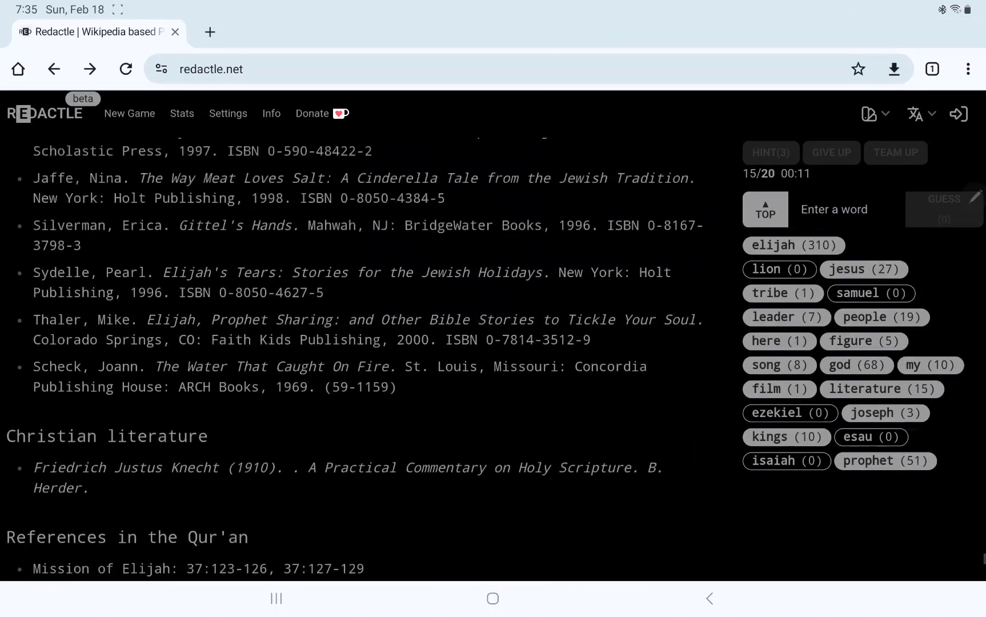
pyautogui.scroll(4, 362, 324)
pyautogui.scroll(3, 362, 324)
pyautogui.scroll(4, 362, 324)
pyautogui.scroll(-1, 362, 323)
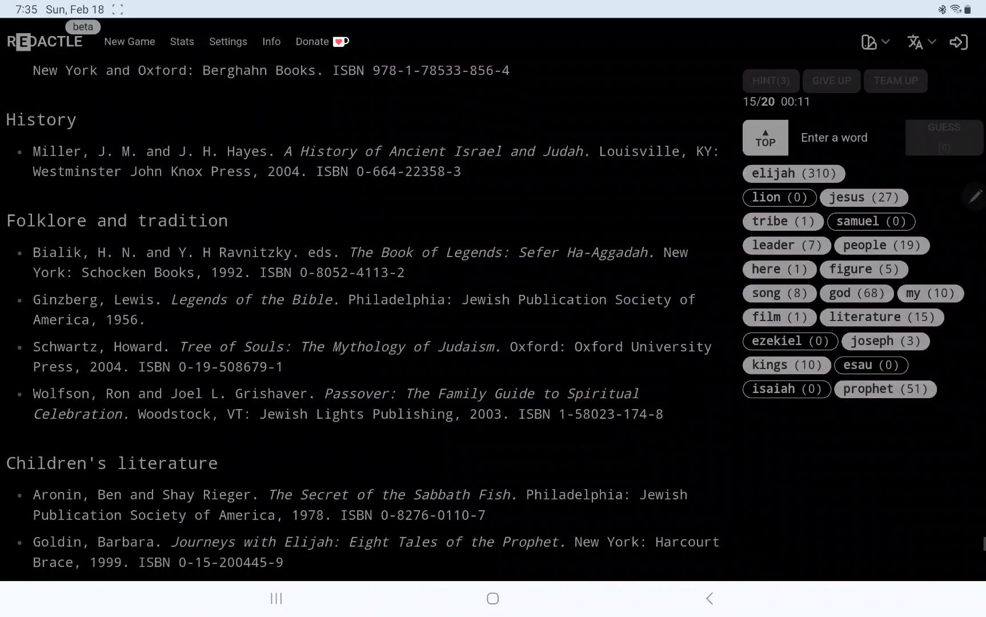
pyautogui.scroll(2, 362, 324)
pyautogui.scroll(2, 363, 324)
pyautogui.scroll(3, 362, 324)
pyautogui.scroll(3, 362, 324)
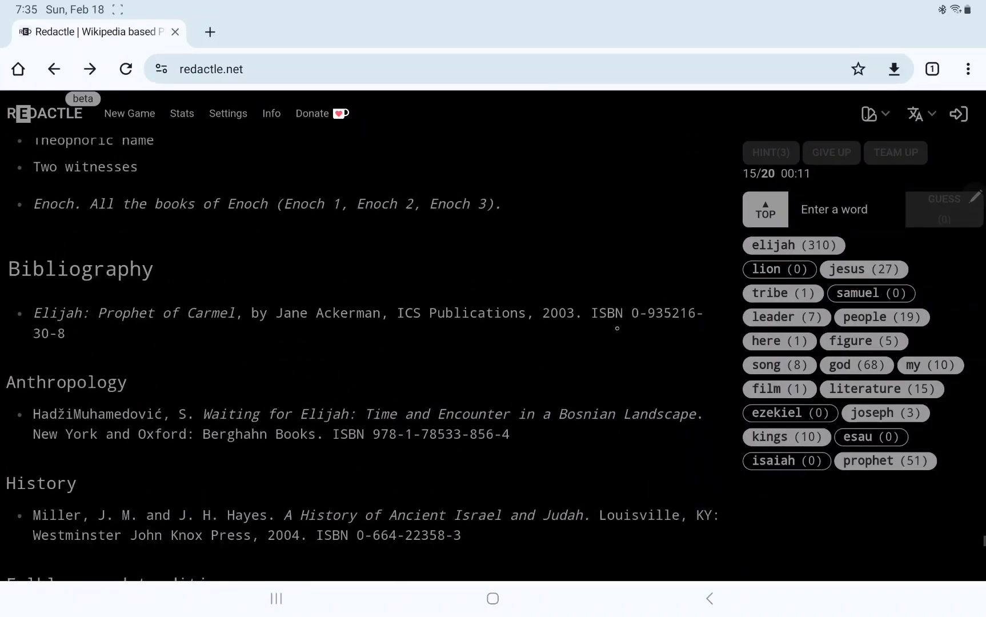
pyautogui.scroll(5, 617, 328)
pyautogui.scroll(1, 617, 329)
pyautogui.scroll(1, 647, 385)
pyautogui.scroll(3, 669, 444)
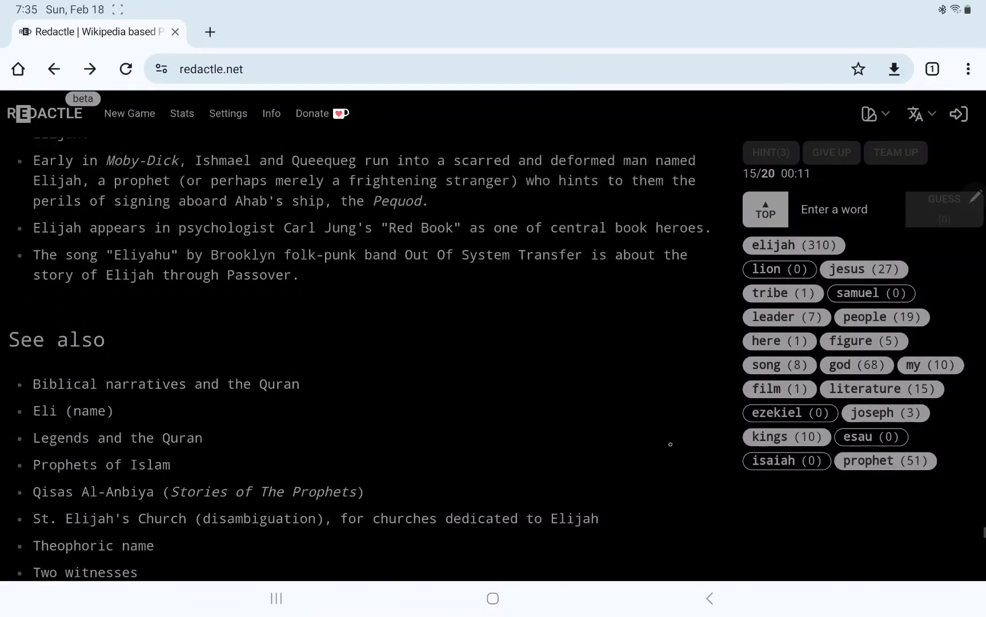
pyautogui.scroll(3, 670, 444)
pyautogui.scroll(3, 670, 444)
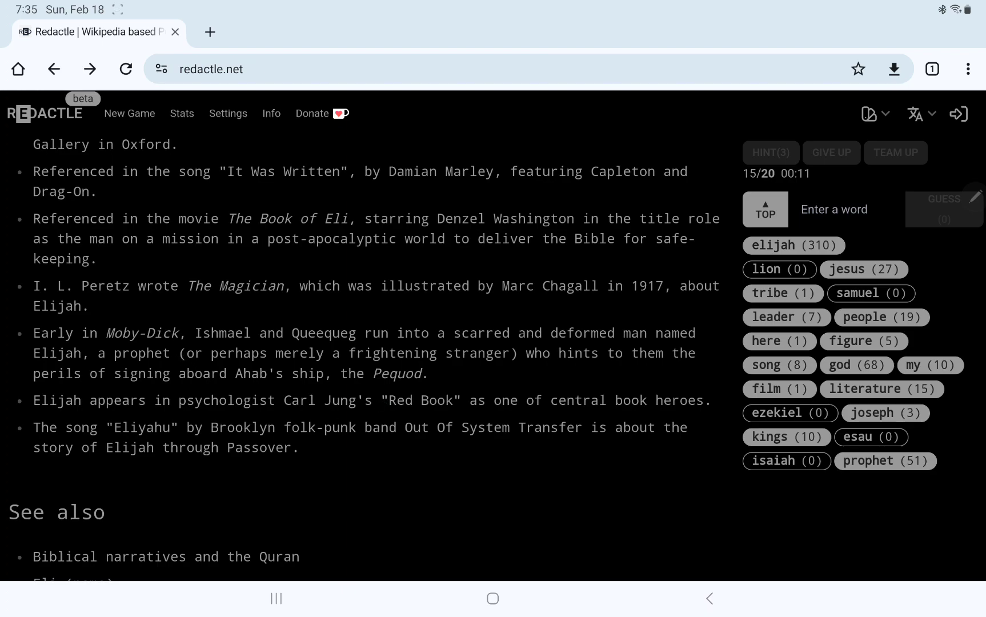
pyautogui.scroll(3, 319, 353)
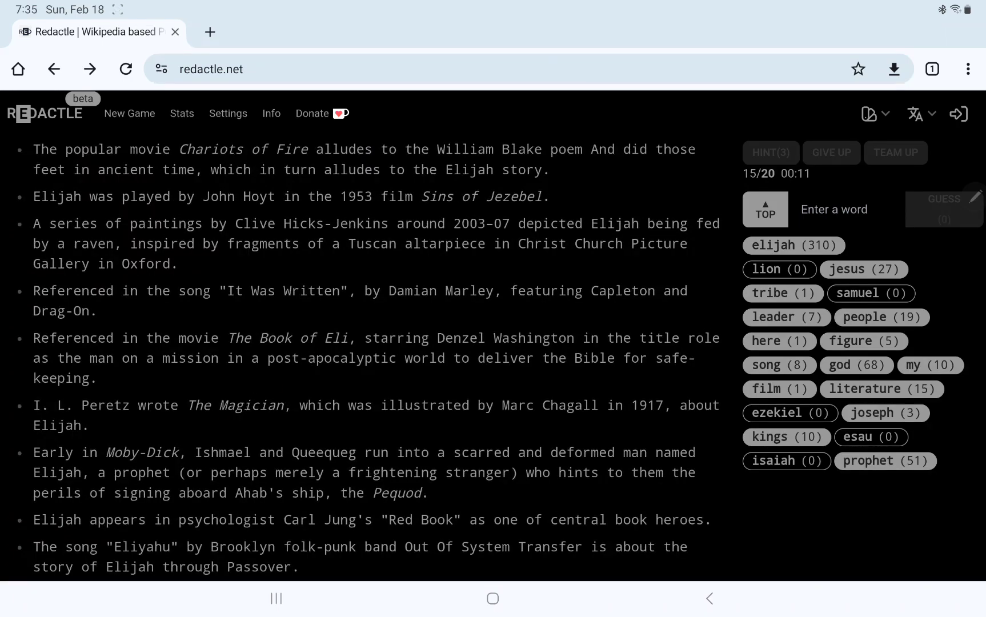
pyautogui.scroll(2, 376, 309)
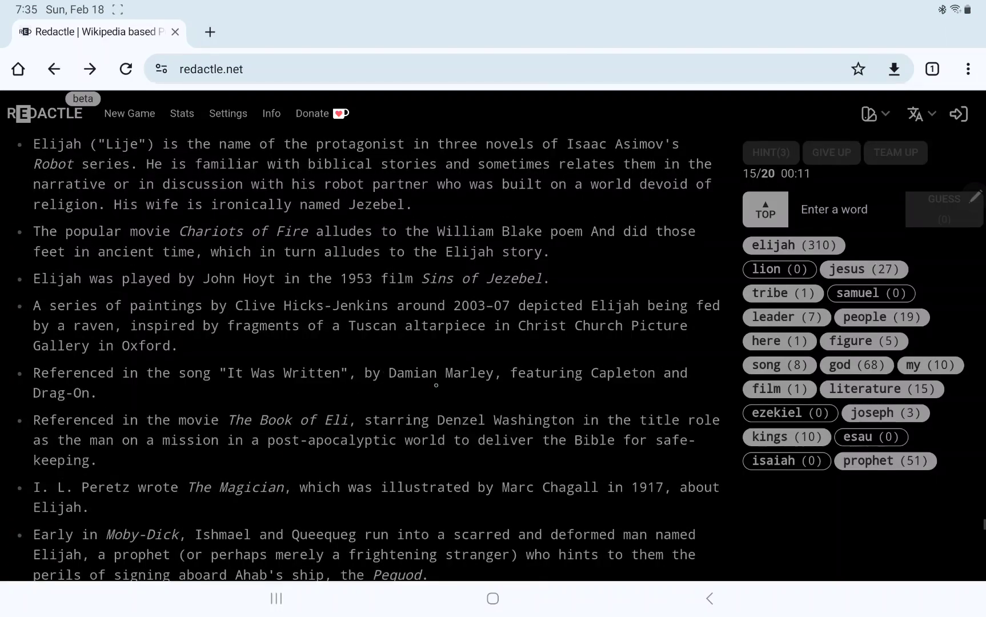
pyautogui.scroll(2, 420, 416)
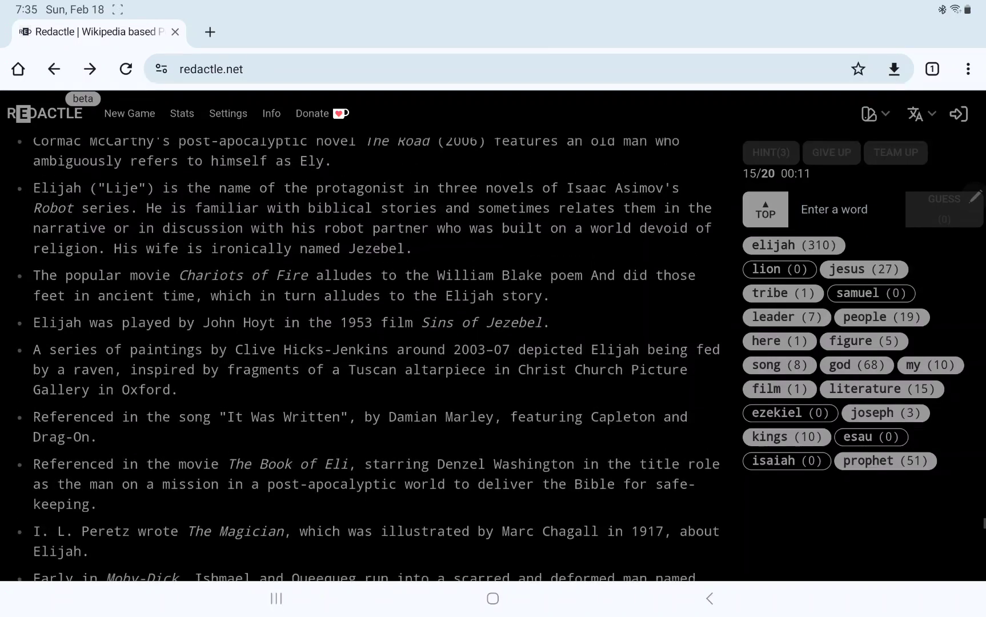
pyautogui.scroll(2, 308, 386)
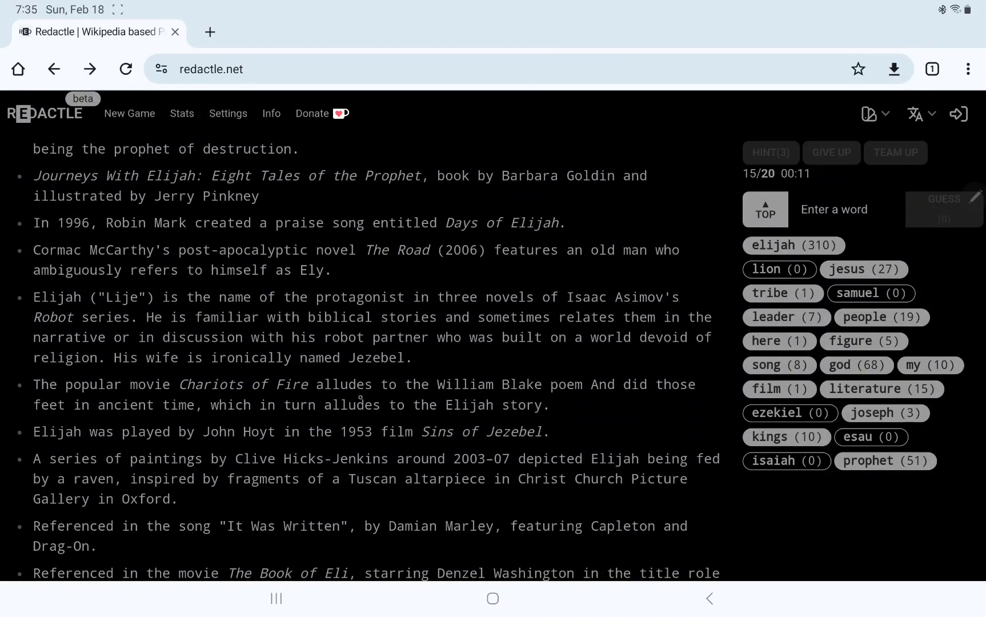
pyautogui.scroll(1, 339, 364)
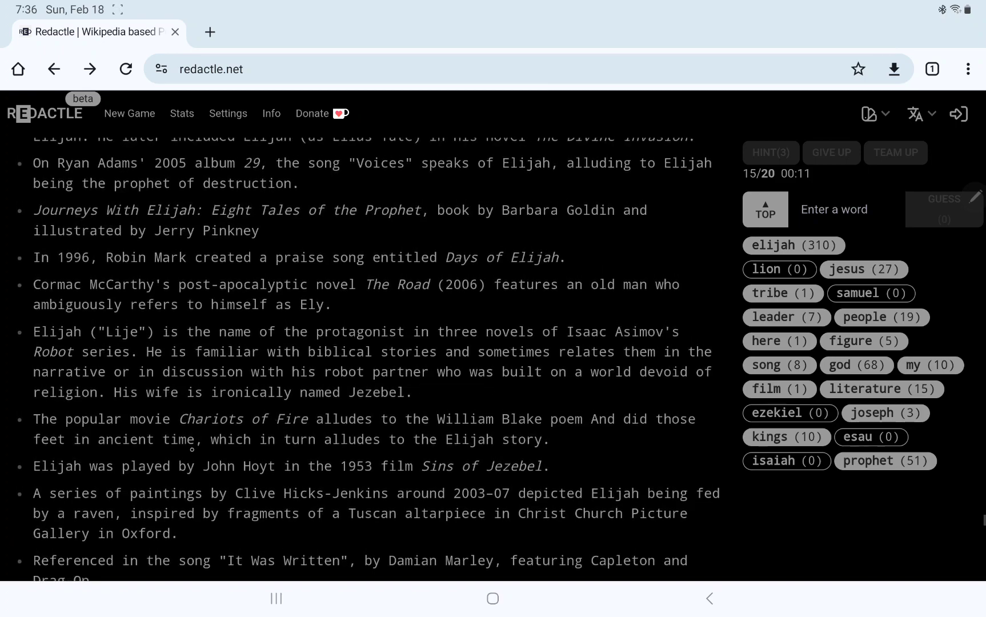
pyautogui.scroll(1, 376, 348)
pyautogui.scroll(2, 395, 399)
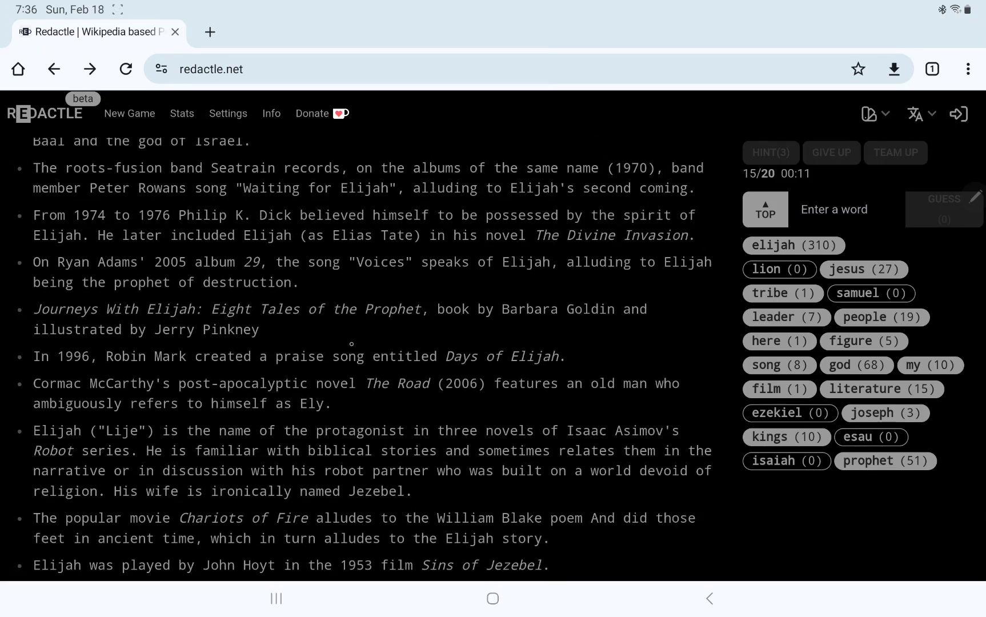
pyautogui.scroll(2, 351, 344)
pyautogui.scroll(1, 371, 418)
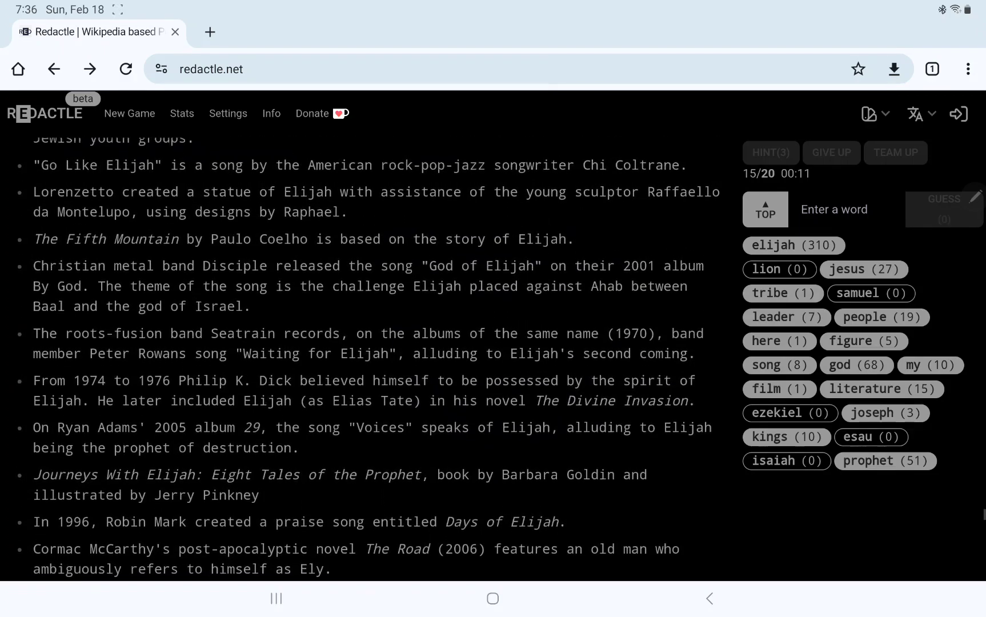
pyautogui.scroll(1, 265, 489)
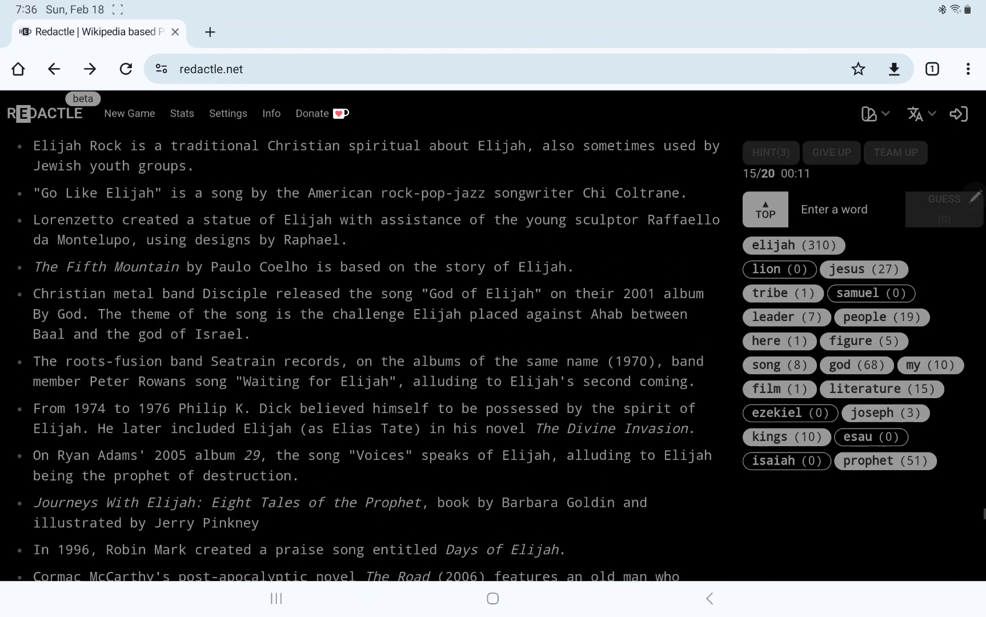
pyautogui.scroll(2, 369, 347)
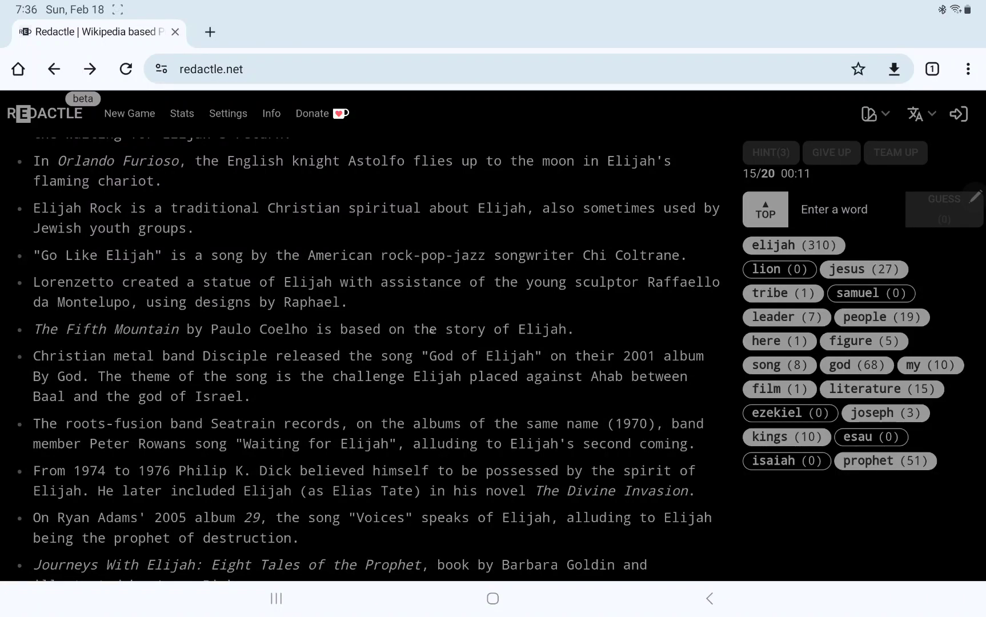
pyautogui.scroll(2, 369, 348)
pyautogui.scroll(2, 369, 347)
pyautogui.scroll(2, 369, 347)
pyautogui.scroll(2, 369, 347)
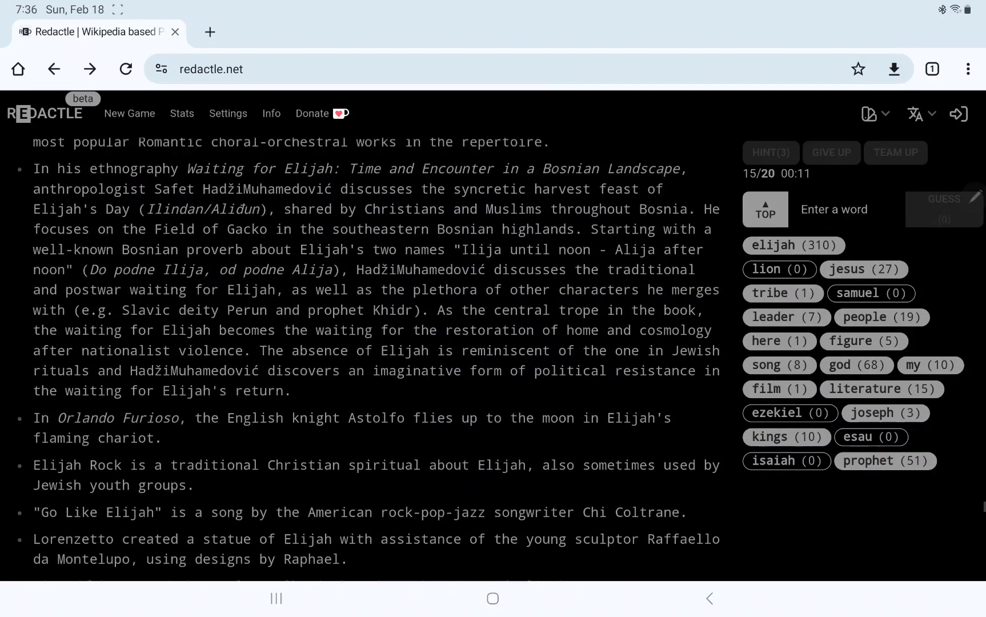
pyautogui.scroll(2, 370, 347)
pyautogui.scroll(2, 370, 347)
pyautogui.scroll(1, 369, 348)
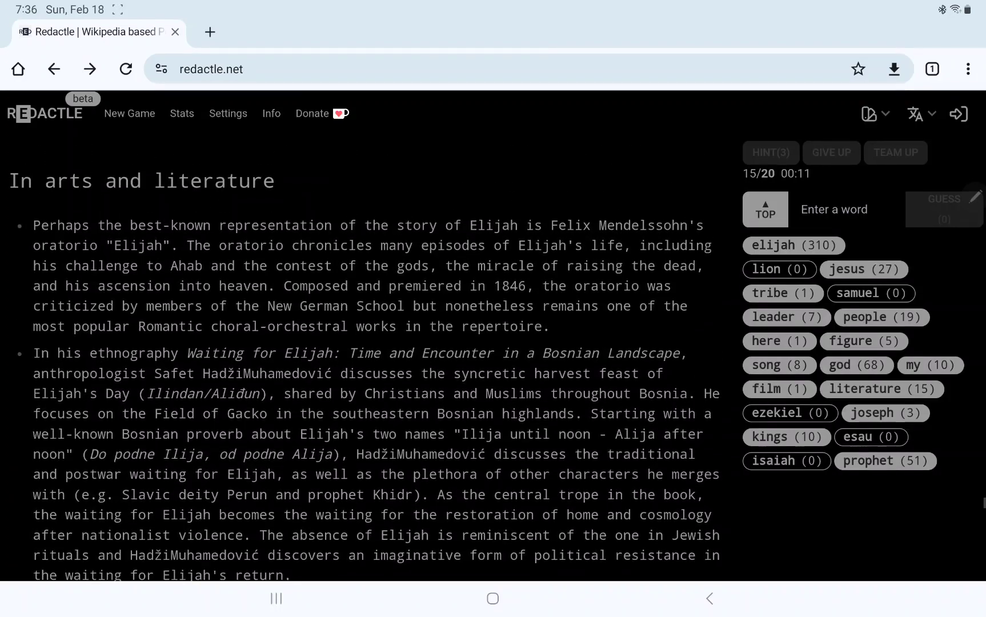